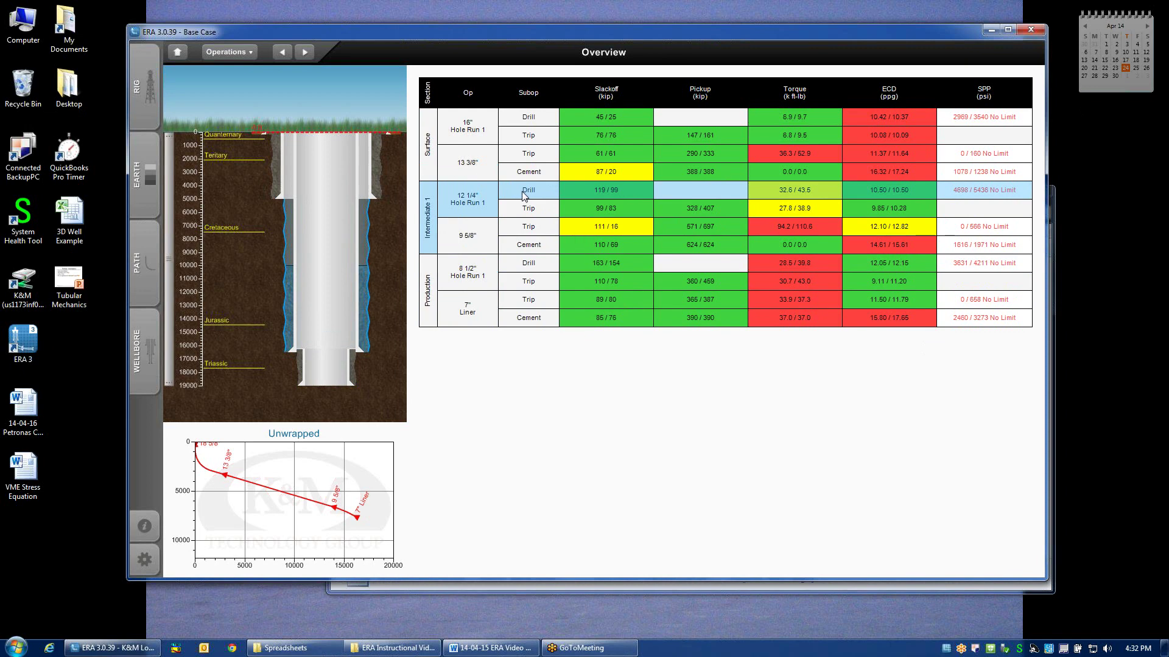
Step: Open the 12 1/4" Hole Run 1 drill run to show its drilling plots and properties
left_click(524, 193)
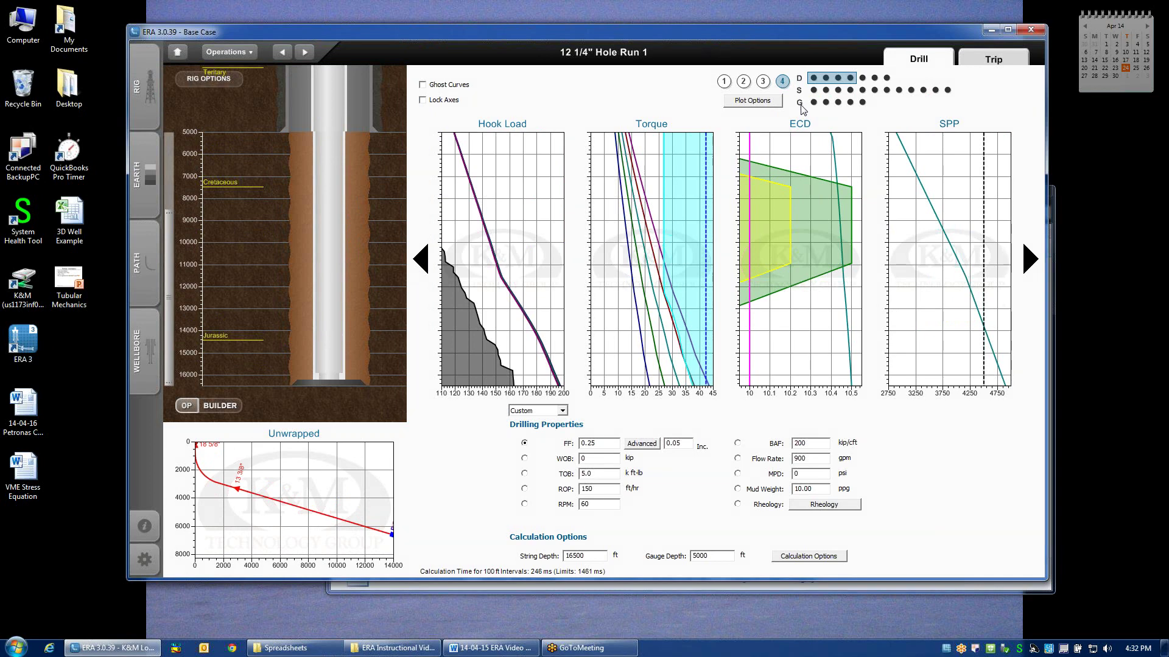
mouse_move(513, 291)
Step: Change the RPM to 150, then to 0, recalculating the drill plots
left_click_drag(585, 504, 578, 505)
type("15")
key("Return")
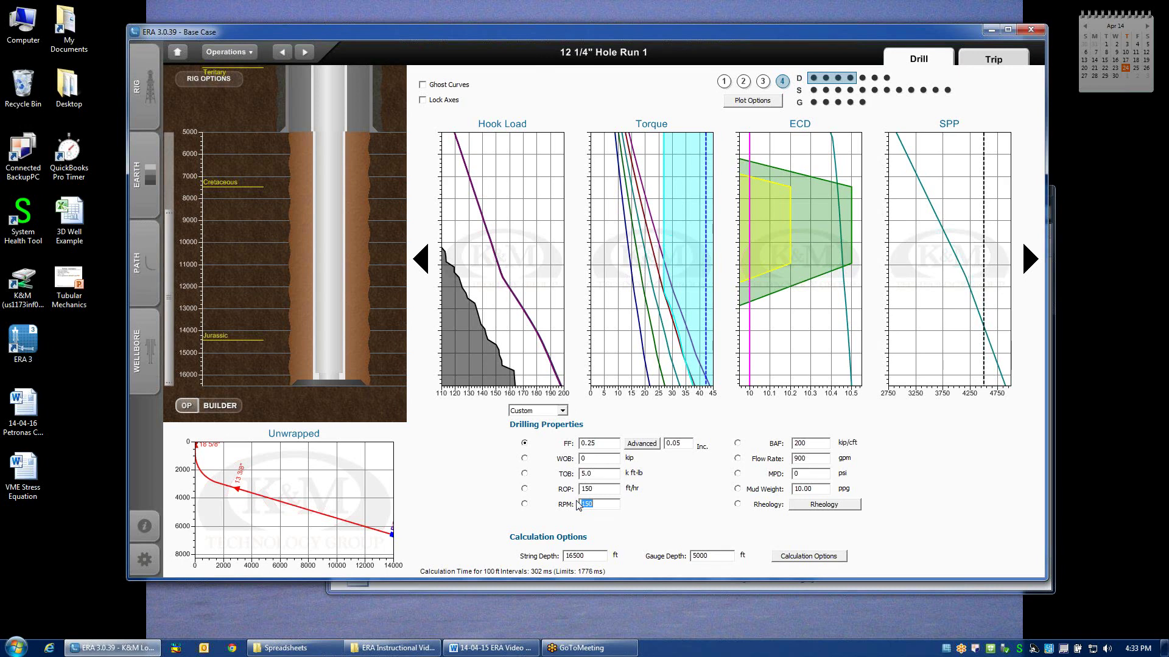
type("0")
key("Return")
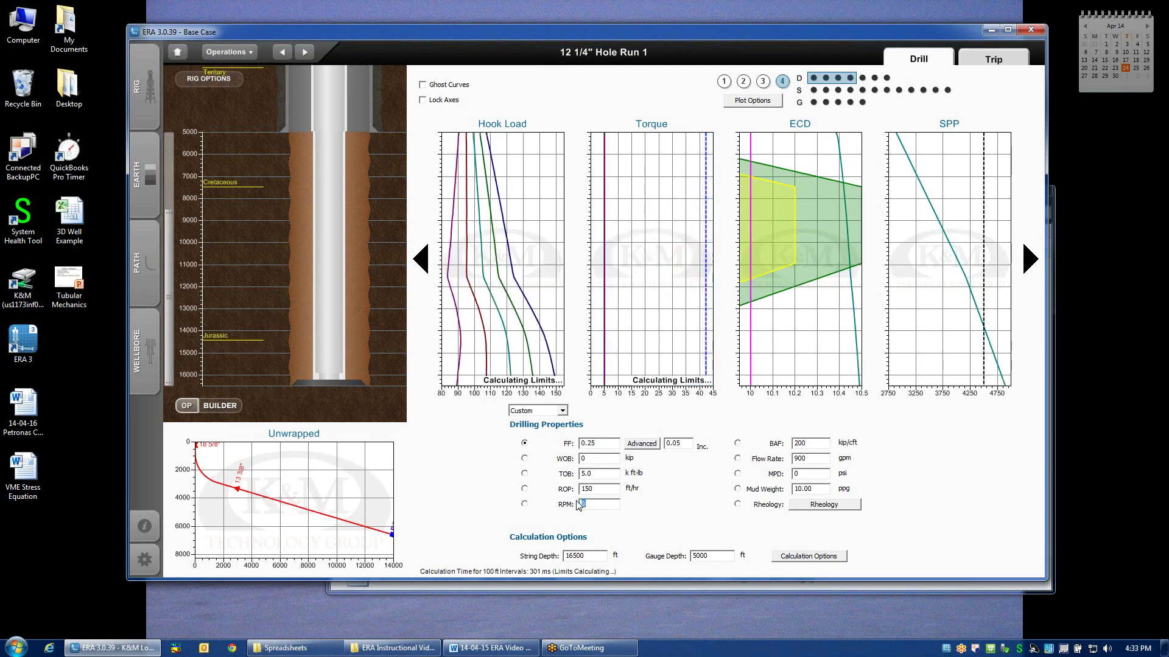
Step: Set weight on bit to 5 and make WOB the sensitivity variable
left_click(606, 461)
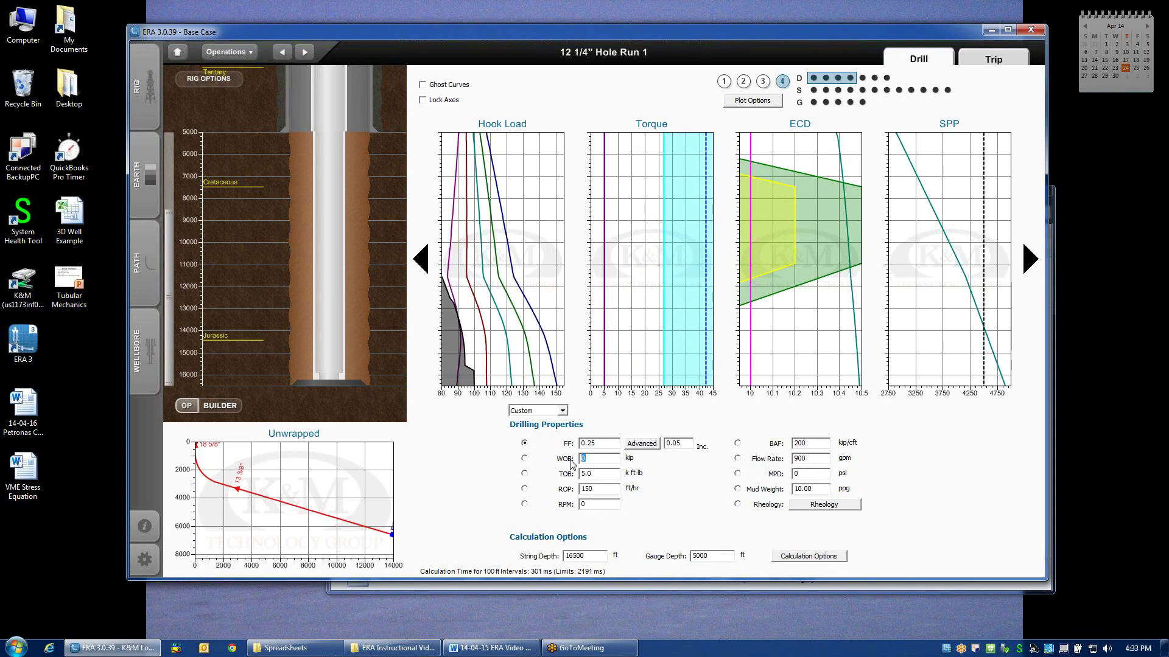
key("Return")
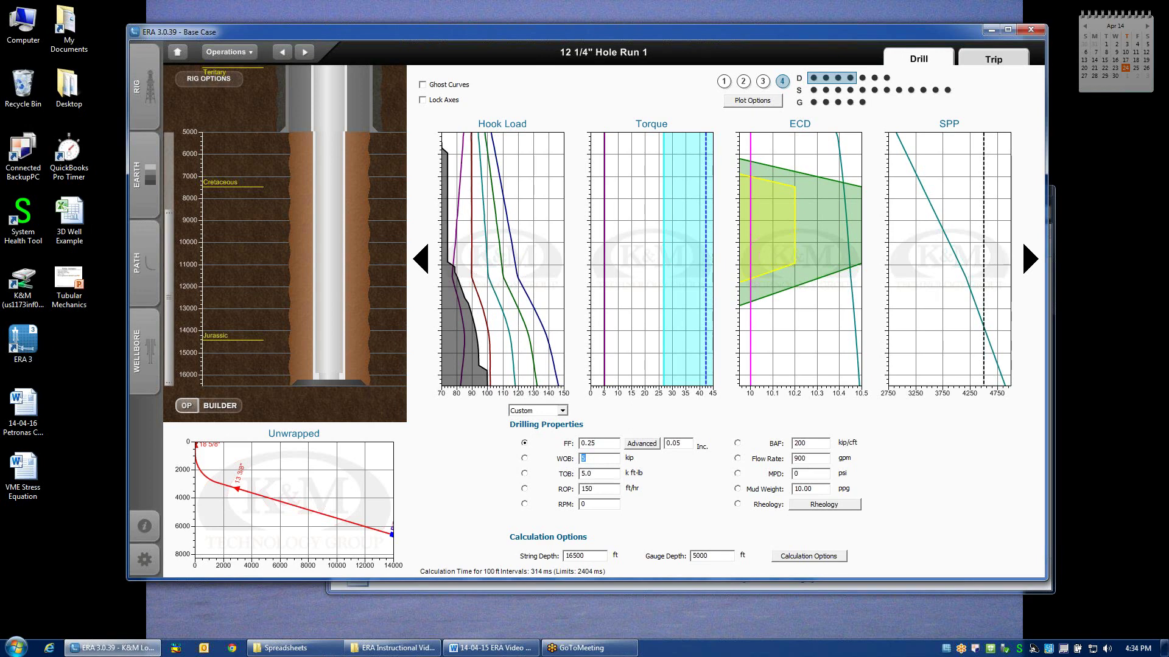
left_click(525, 458)
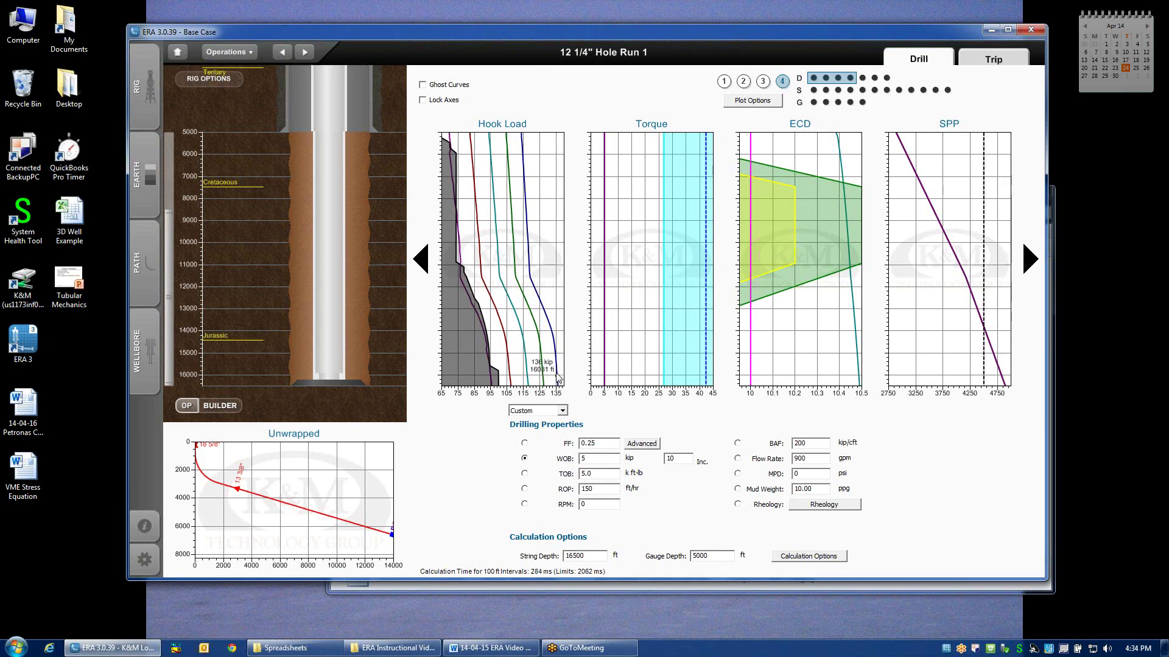
Step: Inspect the WOB sensitivity curves and enlarge the Slide Hook Load plot in a separate window
mouse_move(558, 345)
mouse_move(473, 385)
mouse_move(485, 346)
mouse_move(475, 307)
double_click(526, 296)
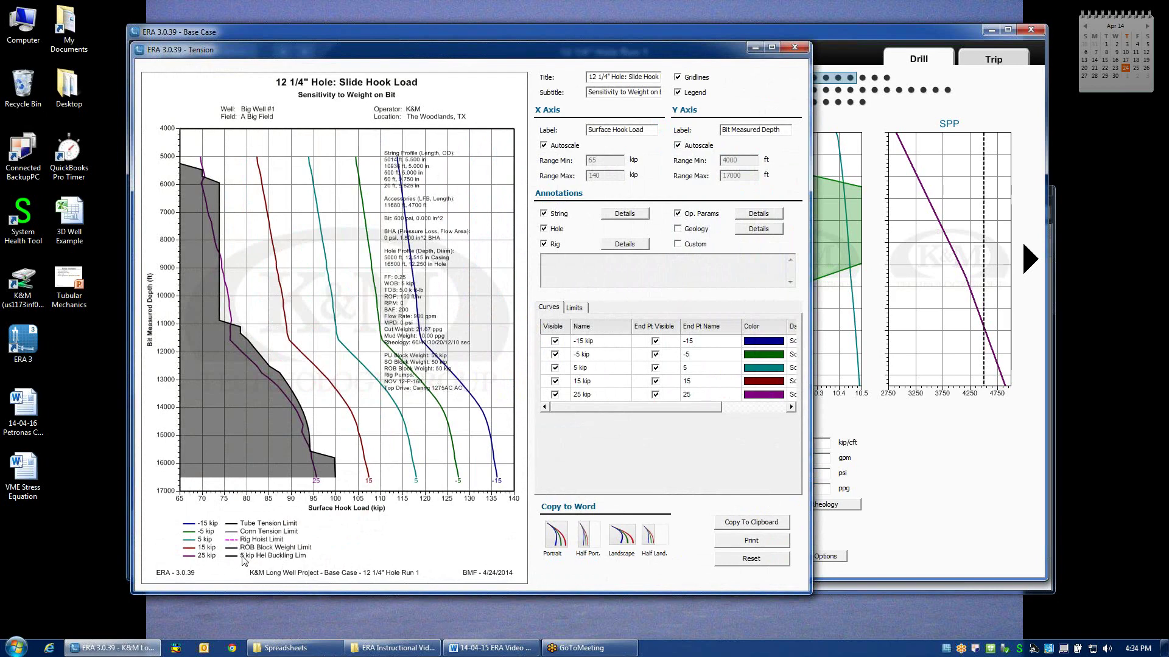
mouse_move(316, 437)
left_click(576, 308)
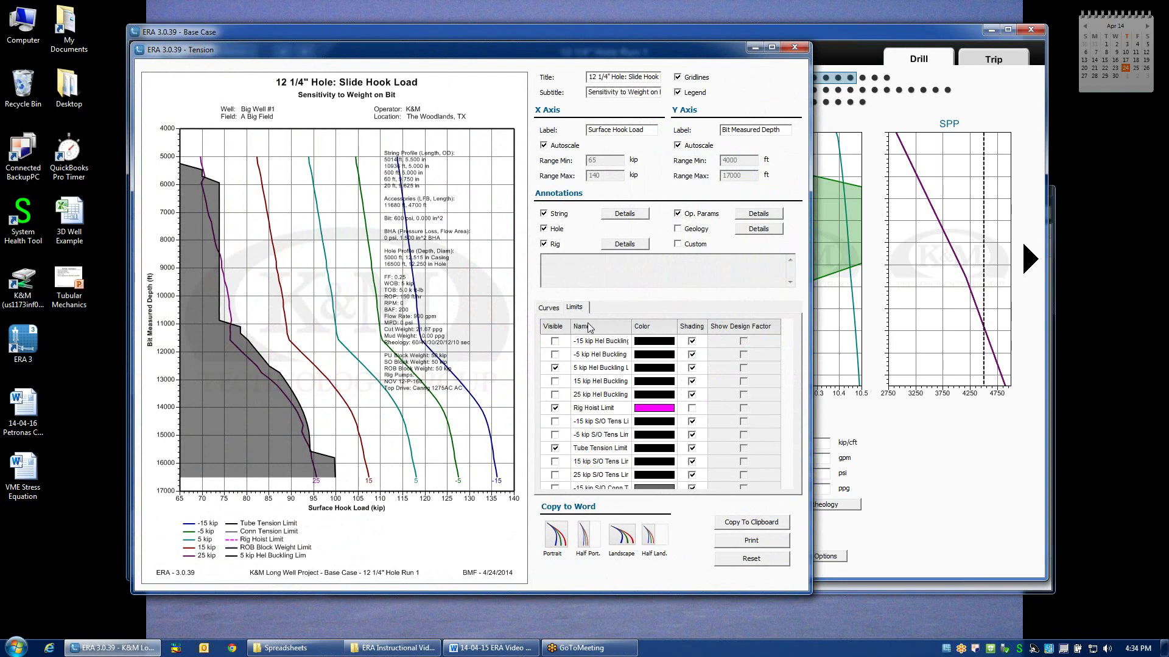
left_click(554, 368)
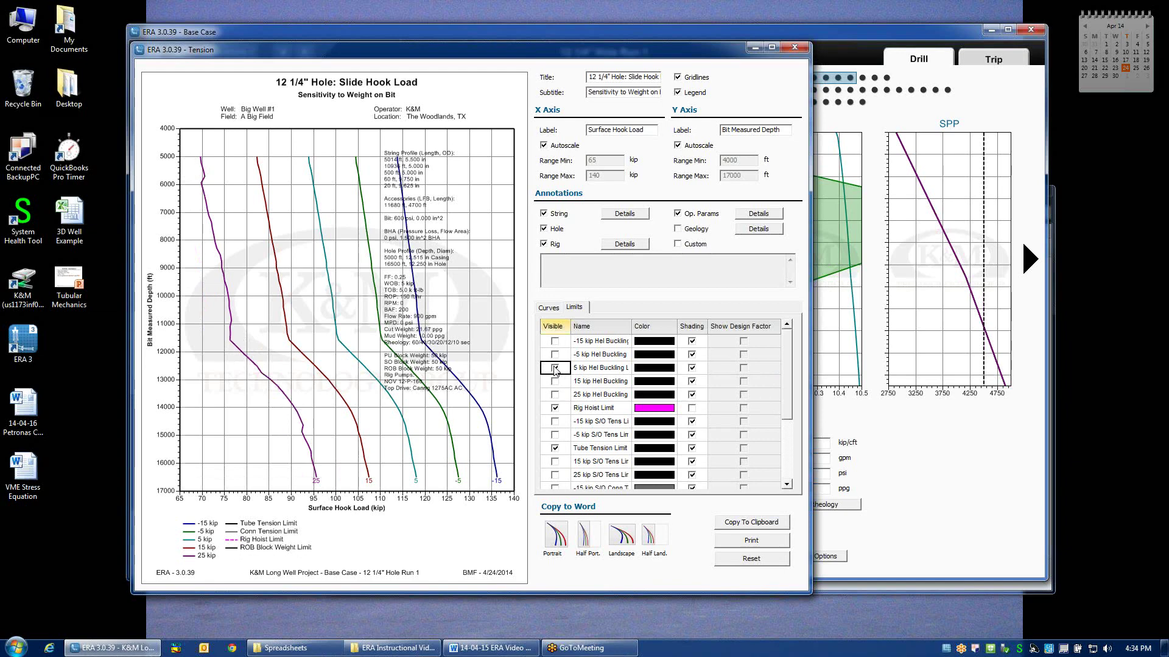
left_click(554, 369)
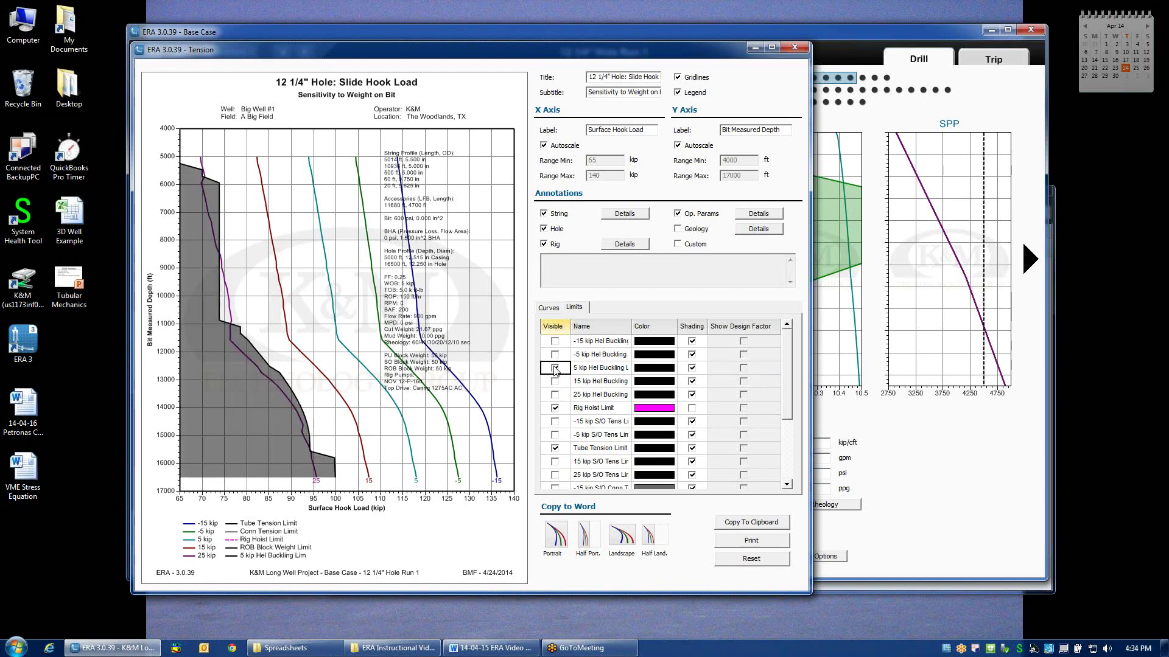
left_click(547, 308)
left_click(801, 47)
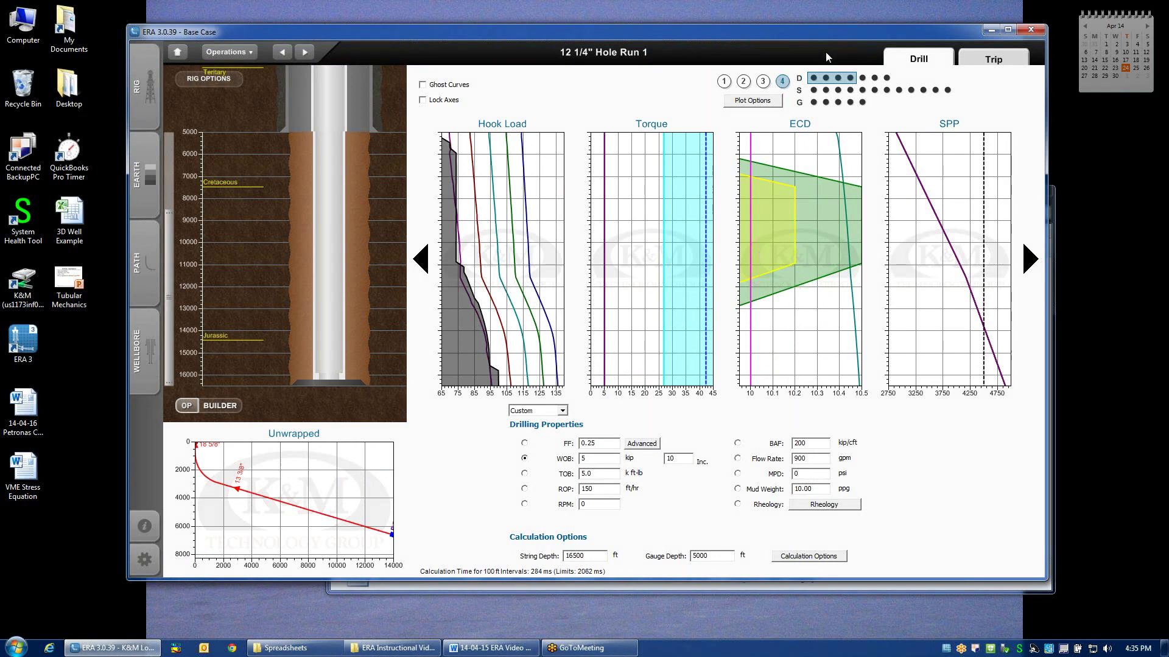
Step: Show two plots per page and advance to the ECD and SPP plots
left_click(743, 83)
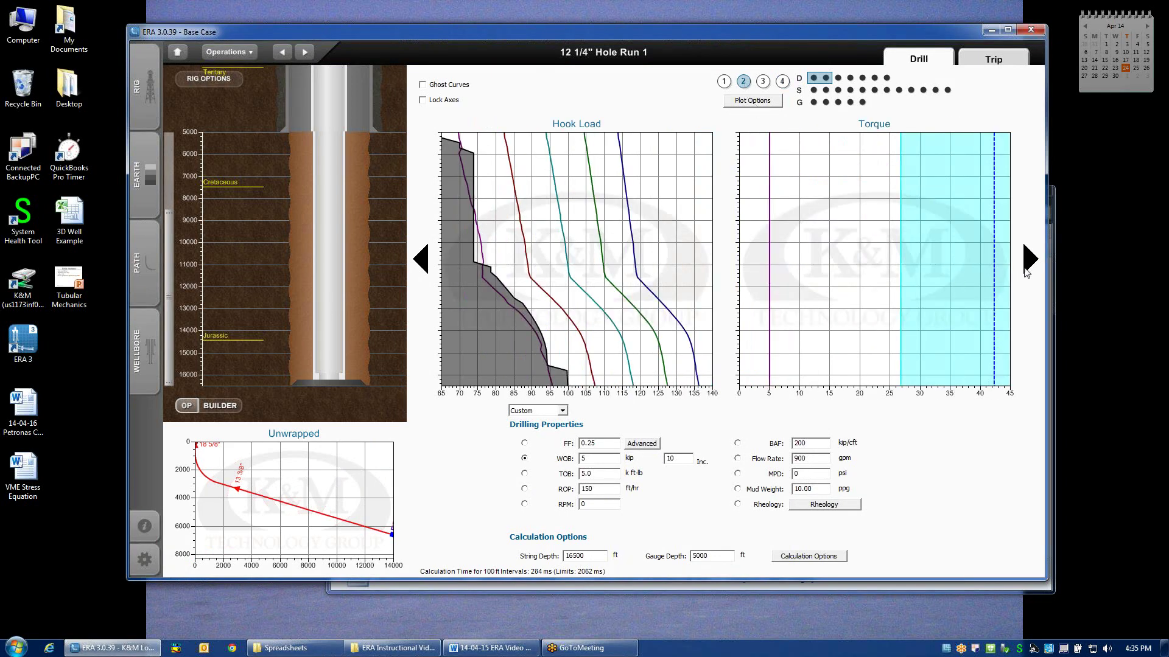
left_click(1031, 263)
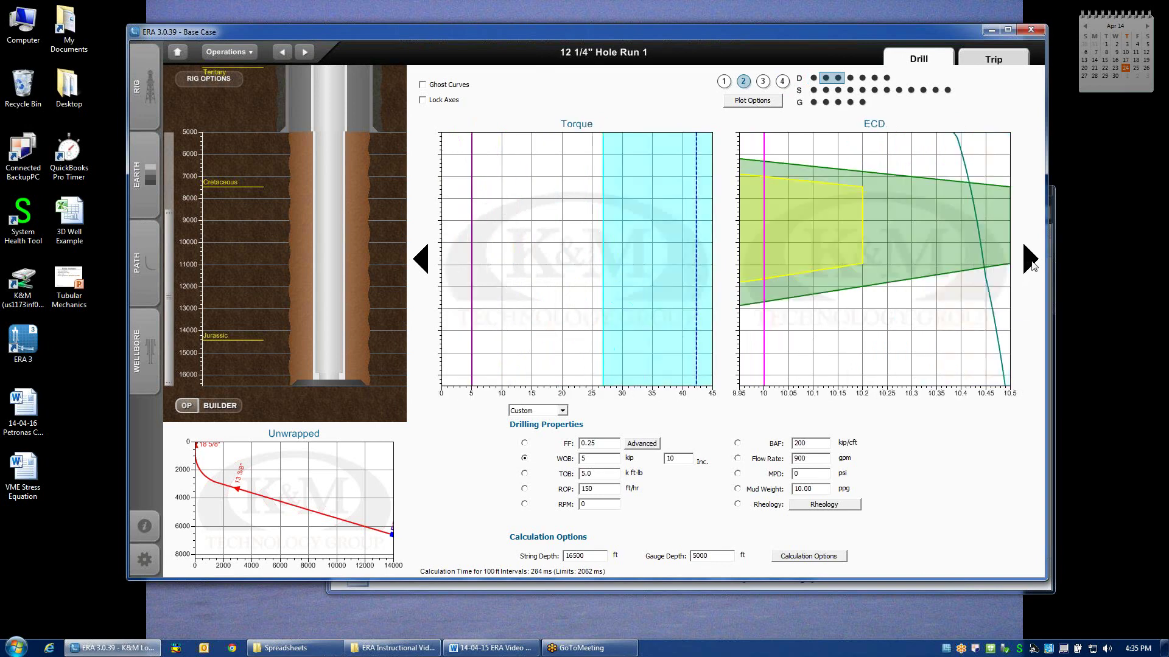
left_click(1031, 263)
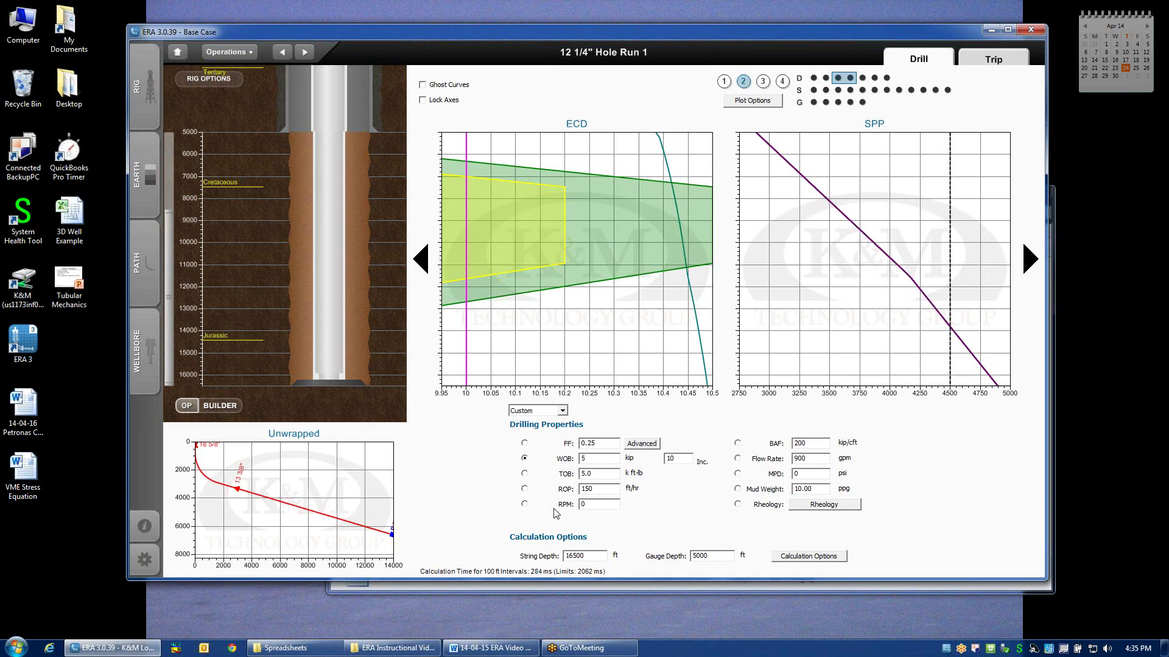
Step: Run the sensitivity on rate of penetration in steps of 50, then switch it to flow rate
left_click(524, 489)
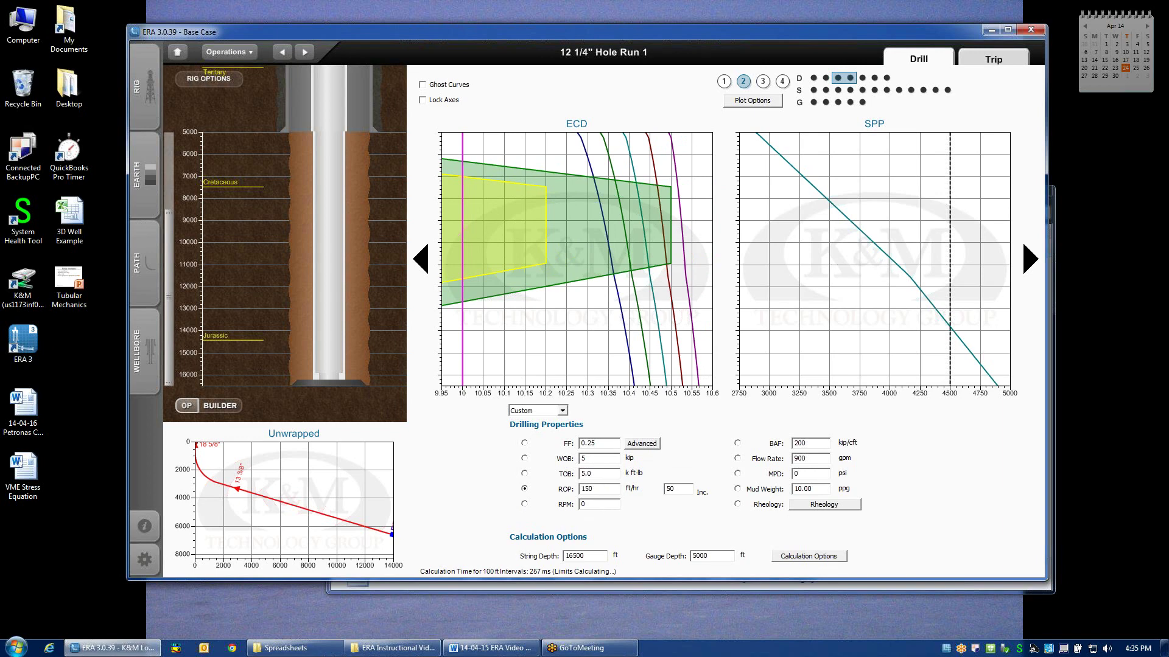
mouse_move(667, 377)
mouse_move(617, 307)
mouse_move(697, 338)
left_click(737, 457)
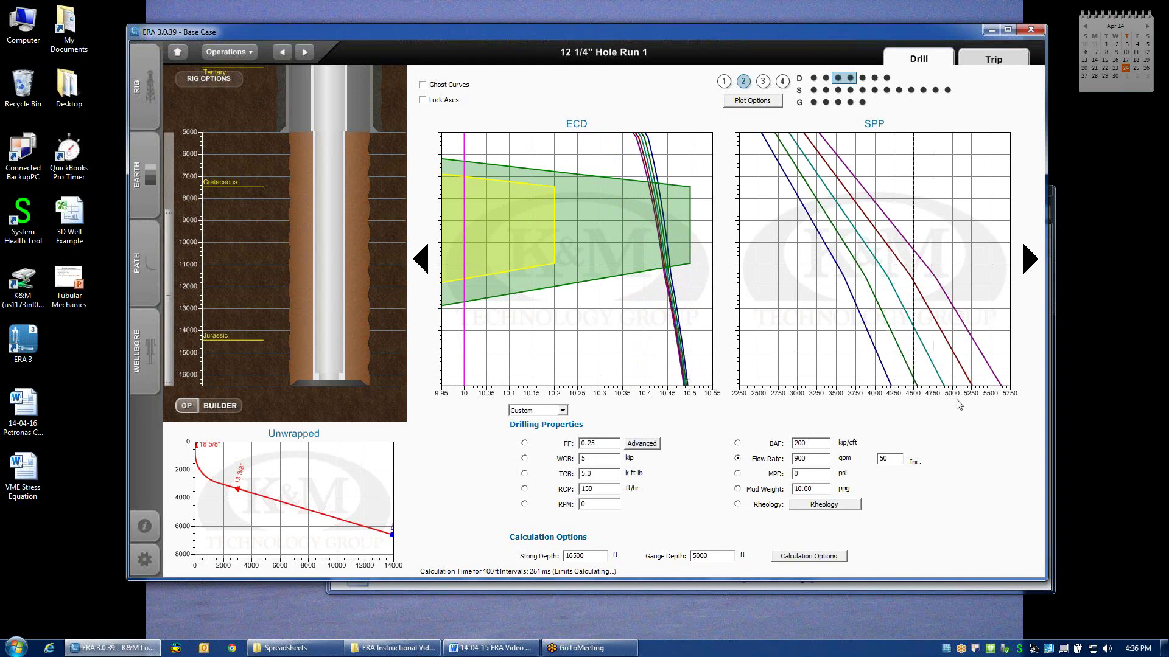
Step: Compare the flow-rate SPP curves, then bring up the Rig Options for pumps and top drive
mouse_move(903, 339)
mouse_move(1008, 384)
left_click(201, 82)
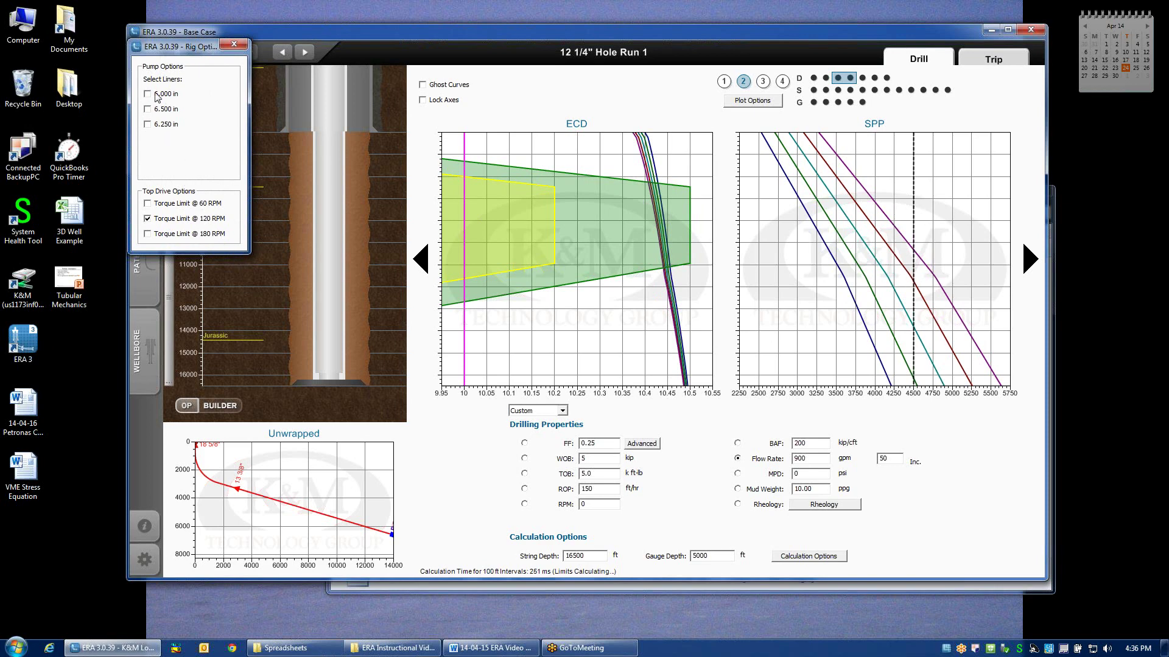
Step: Enable the 6.500 in pump liner limit and close Rig Options
left_click(147, 110)
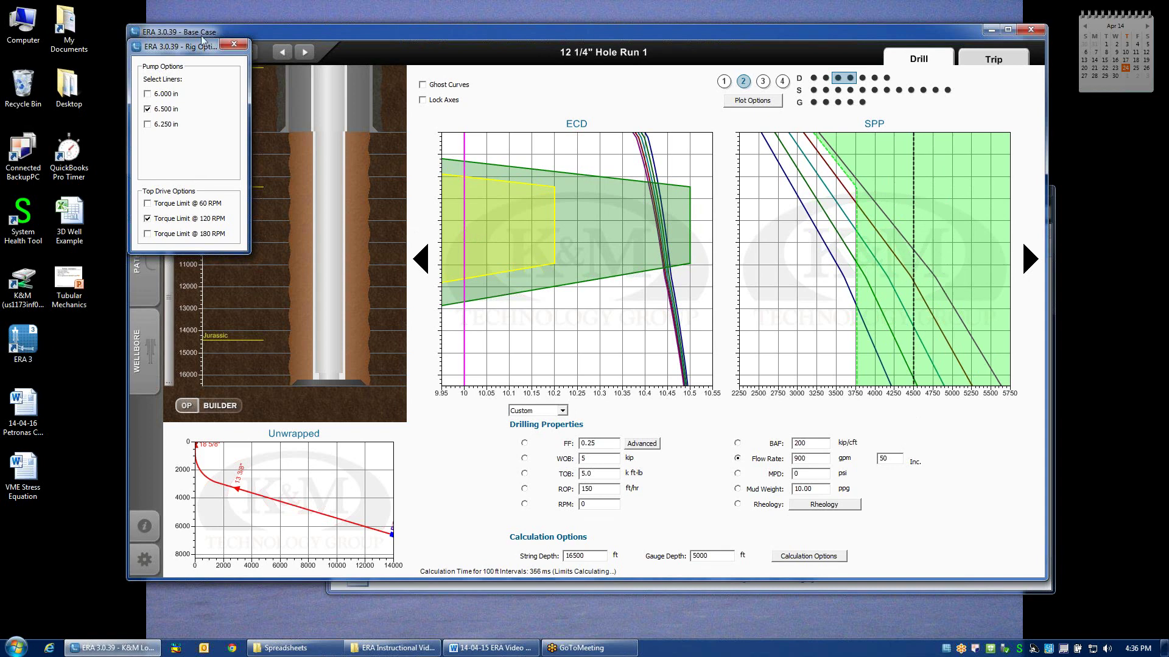
left_click(233, 47)
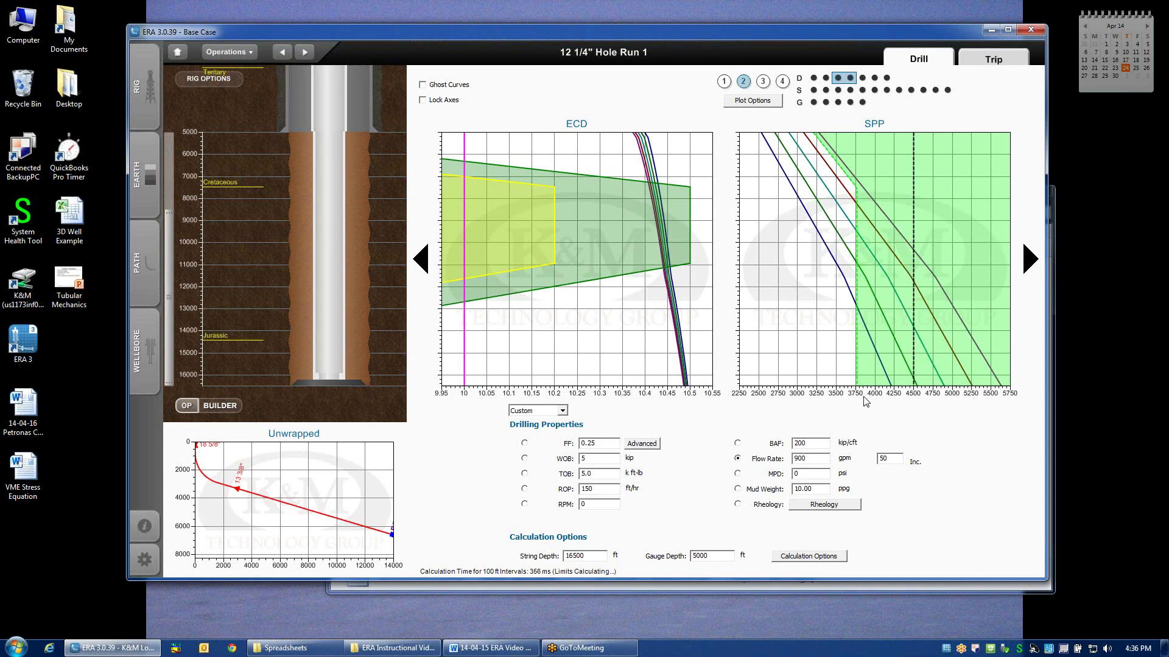
Step: In Rig Options, leave only the 6.500 in pump liner checked, dropping 6.000 in, and close
mouse_move(860, 361)
left_click(195, 84)
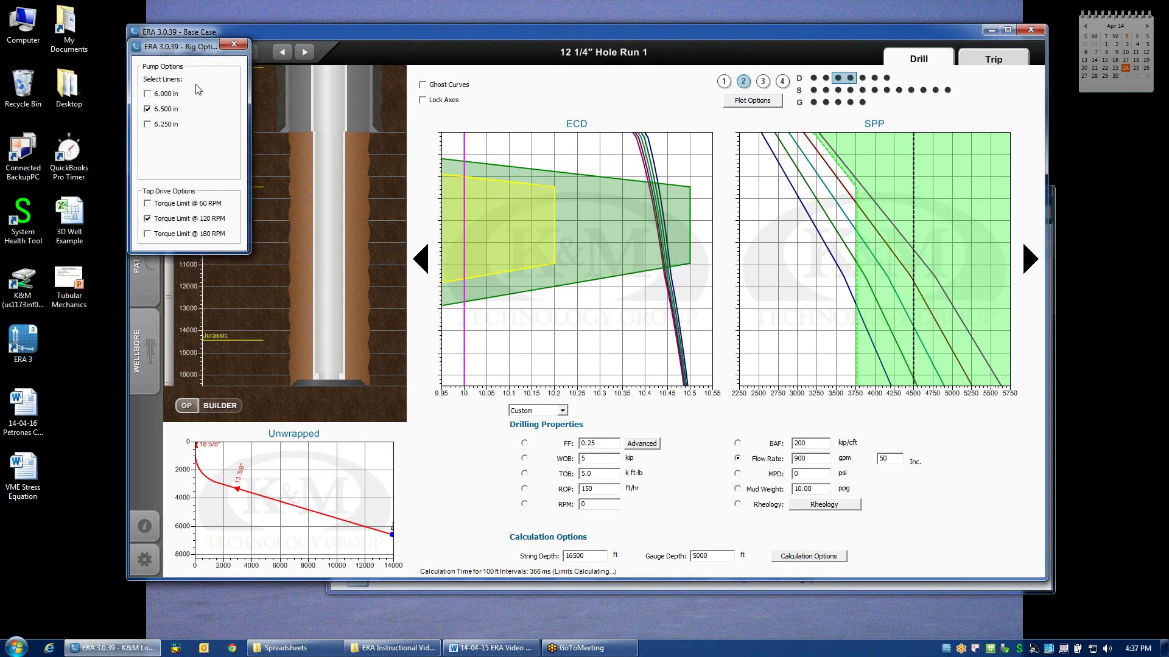
left_click(163, 95)
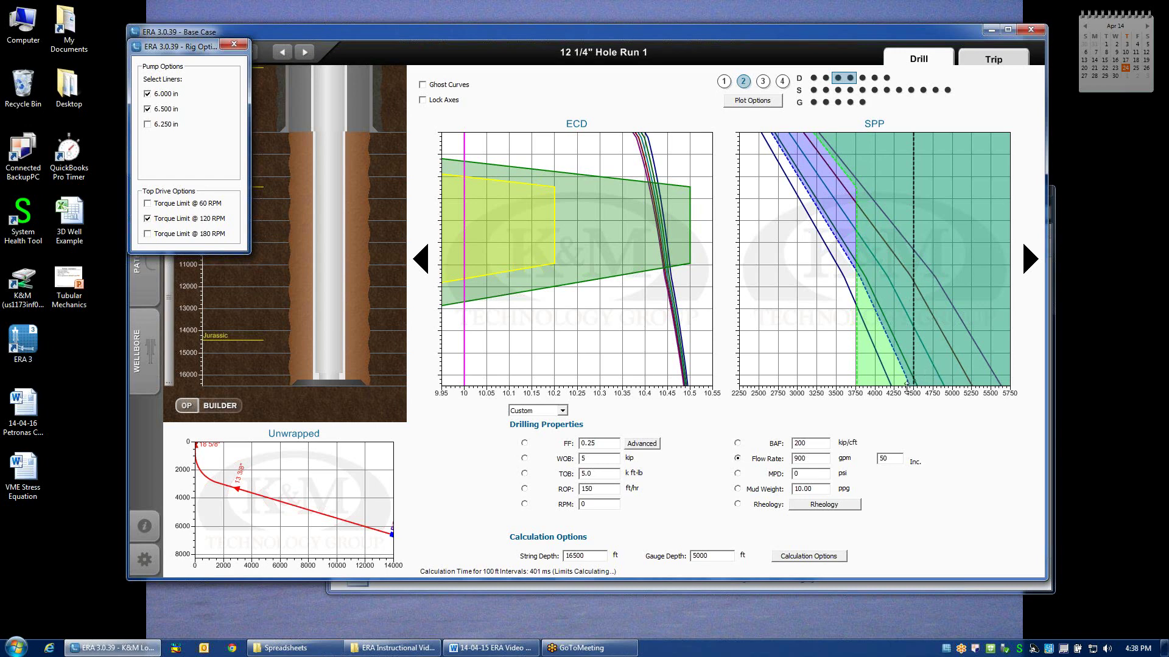
left_click(173, 109)
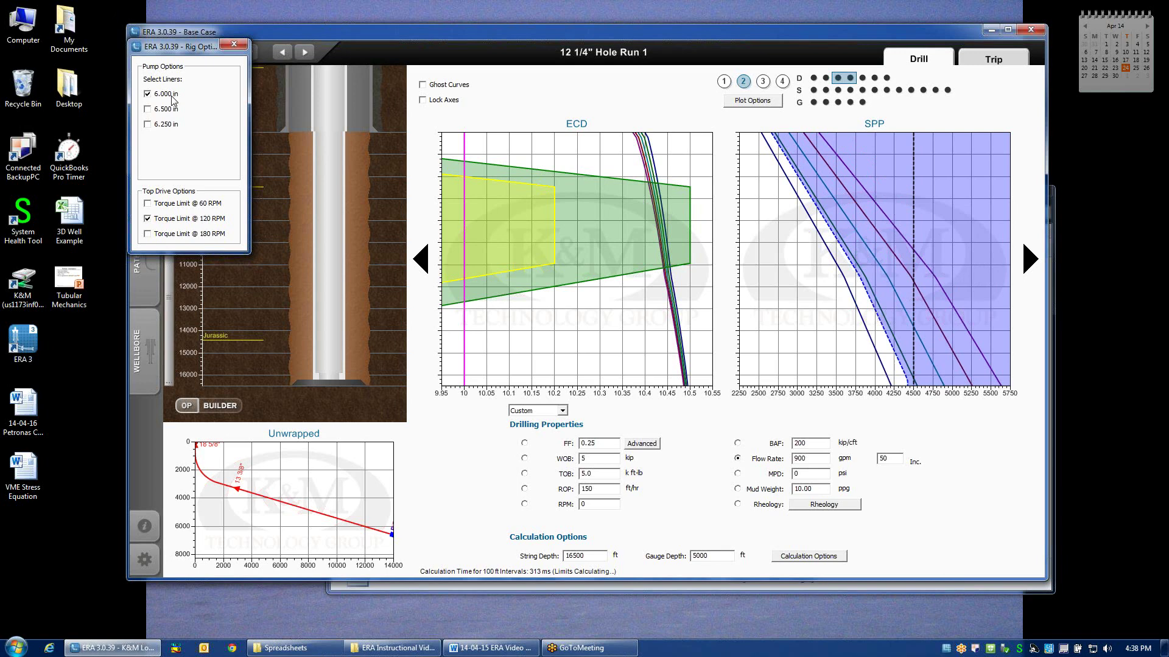
left_click(167, 108)
left_click(170, 95)
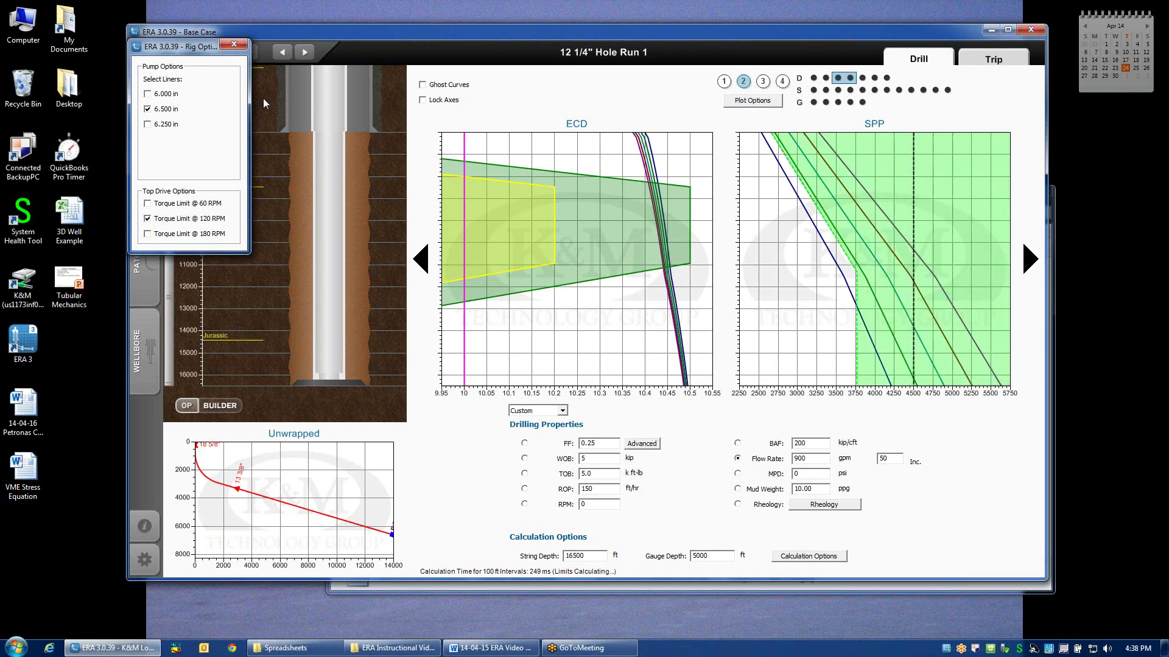
left_click(233, 46)
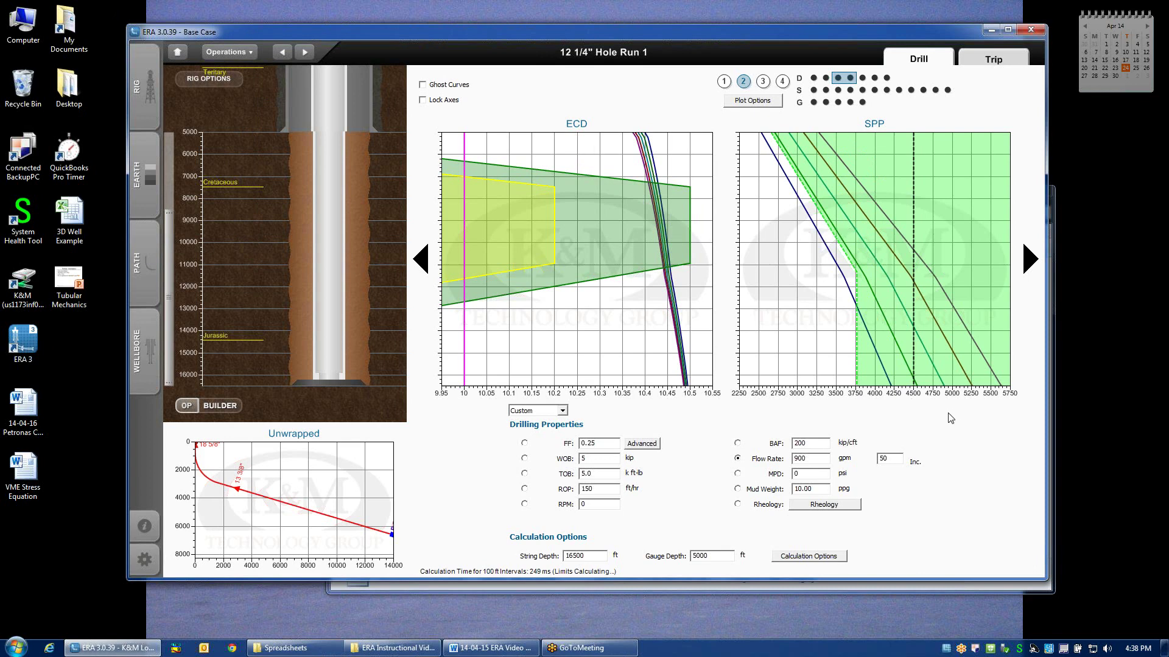
Step: Make rheology the sensitivity parameter and review the Rheology Properties without changes
left_click(738, 505)
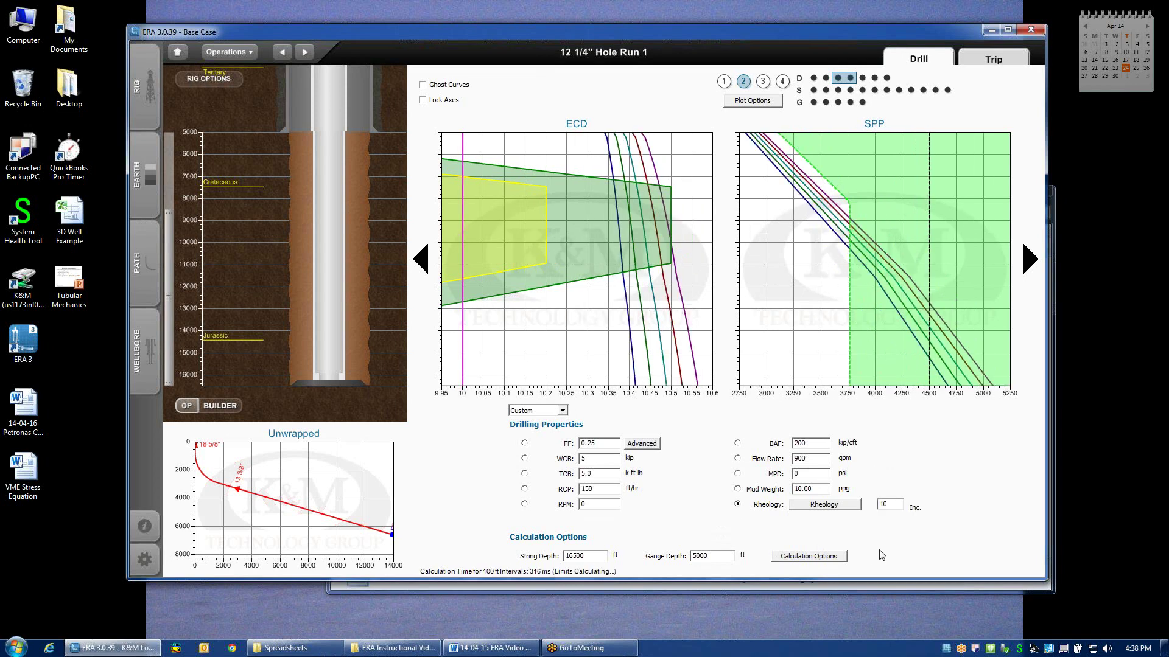
left_click(849, 509)
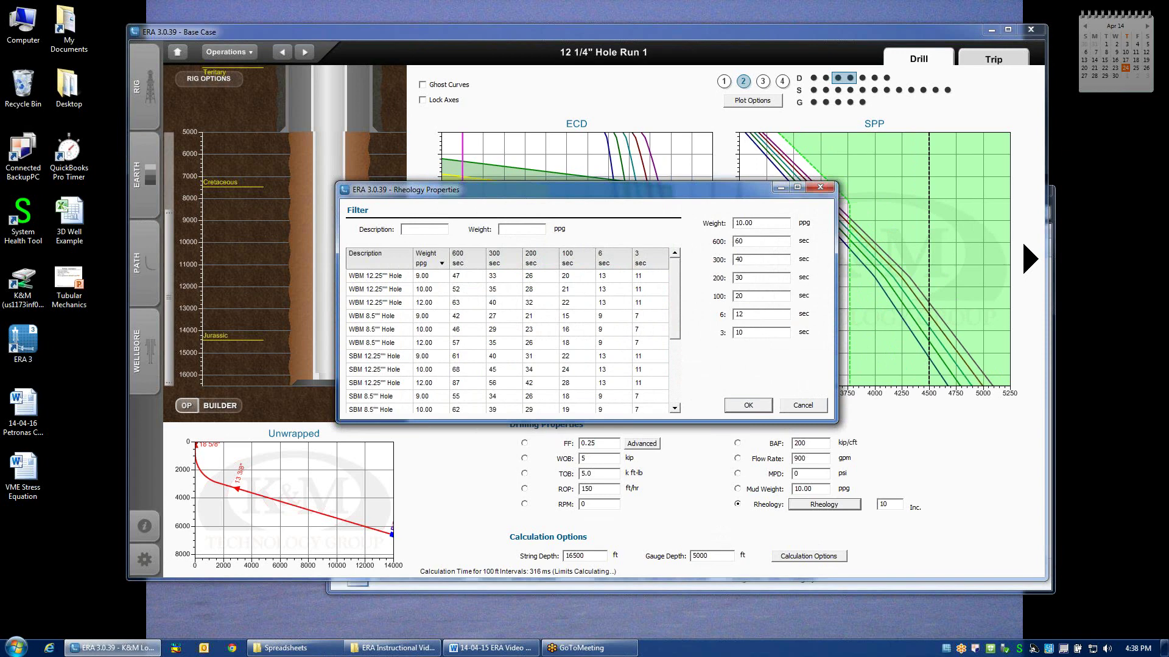
left_click(817, 411)
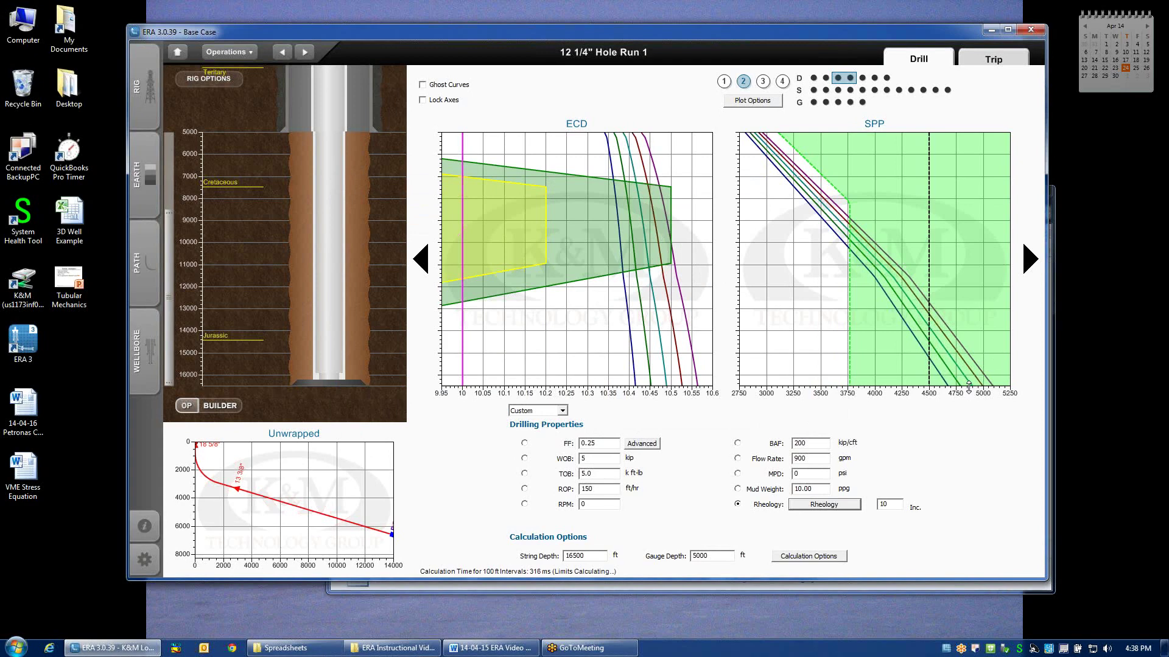
Step: Try ROP, return to rheology, then make friction factor the sensitivity in 0.05 steps
mouse_move(989, 388)
left_click(524, 489)
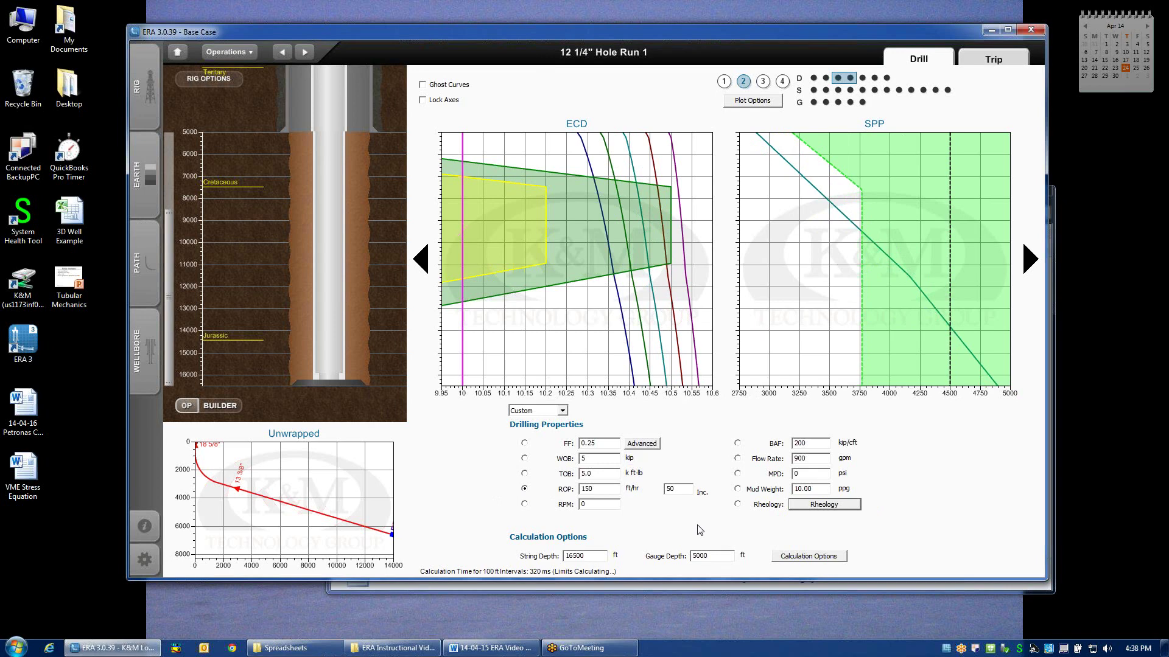
left_click(737, 504)
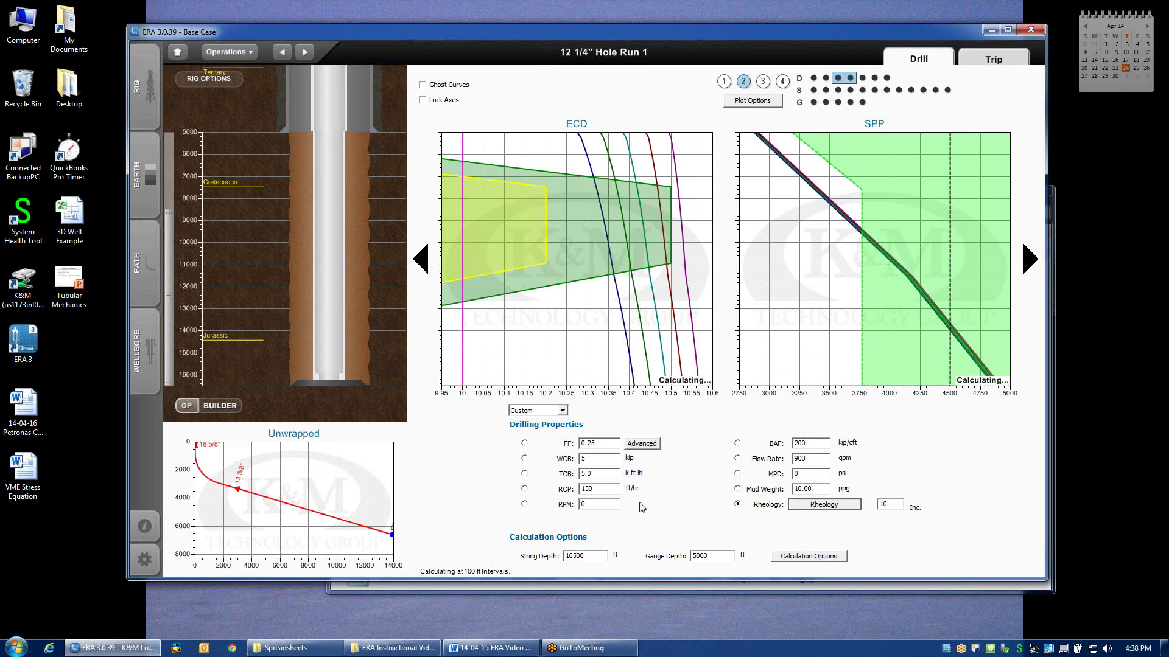
left_click(524, 443)
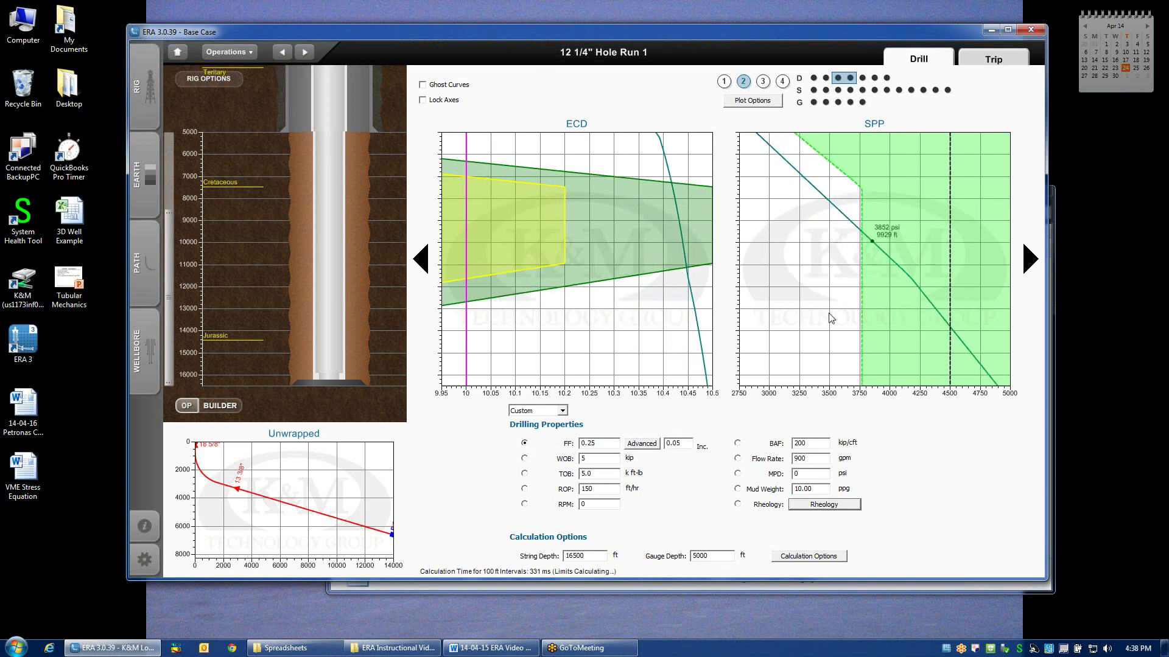
left_click(1029, 268)
Step: Advance to the ROP and TOB plots and show four plots per page
left_click(1029, 268)
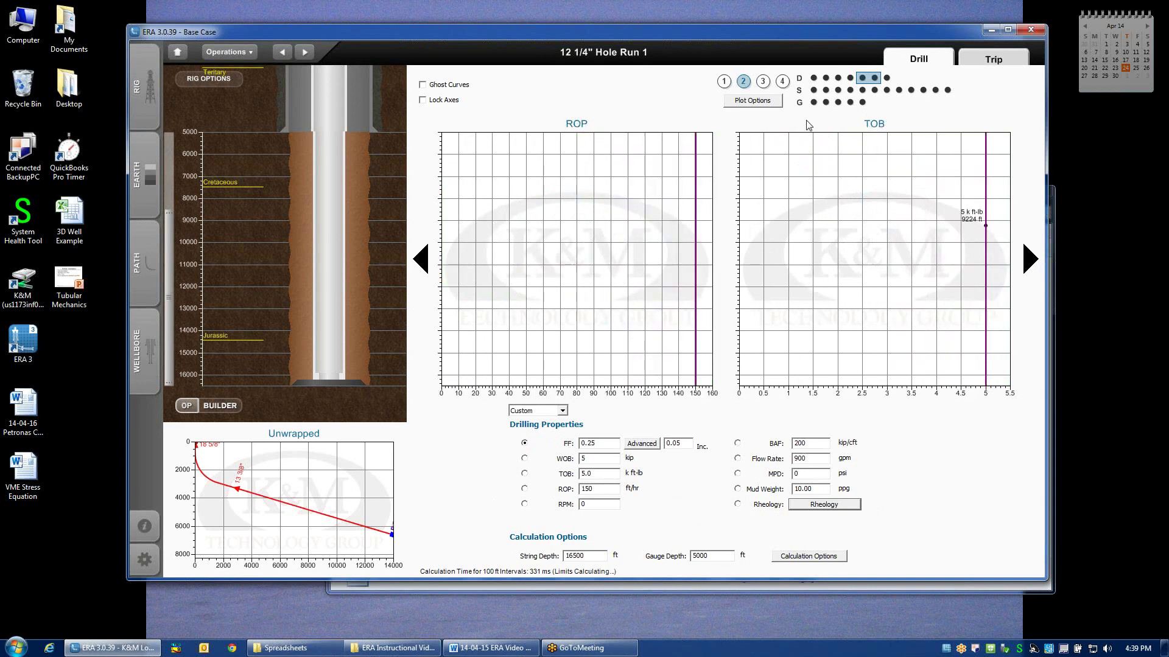
left_click(782, 82)
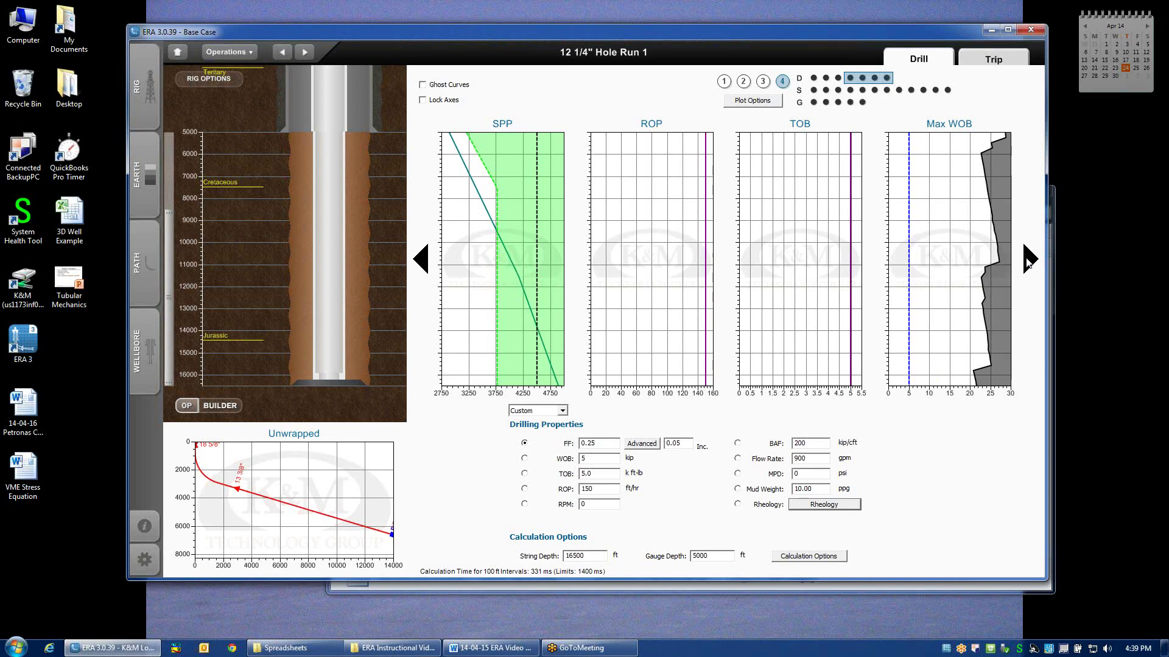
mouse_move(668, 359)
Step: Try Reactive Torque in Calculation Options, then leave both Reactive Torque and Predictive ROP unchecked
left_click(812, 556)
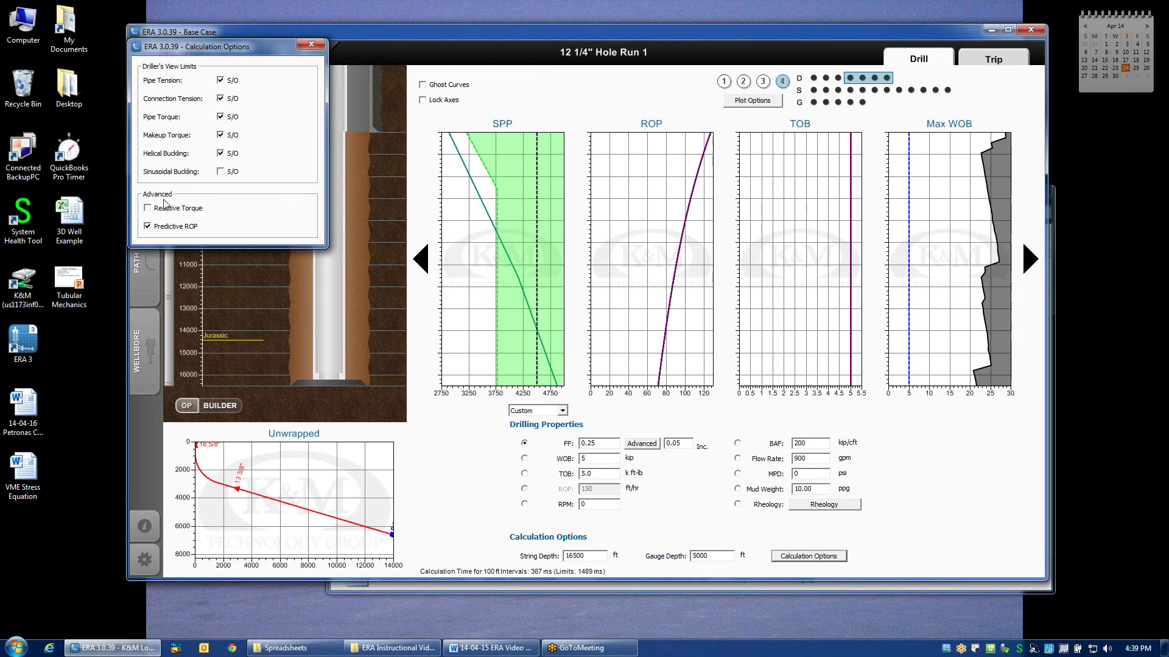
left_click(147, 209)
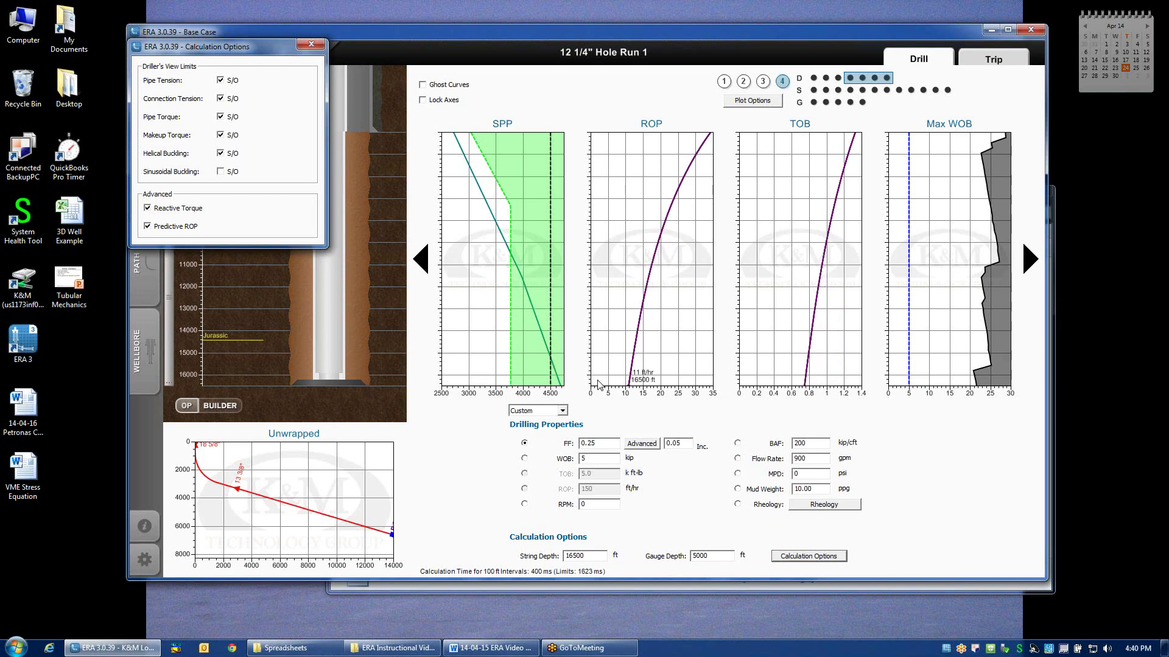
left_click(175, 210)
left_click(170, 226)
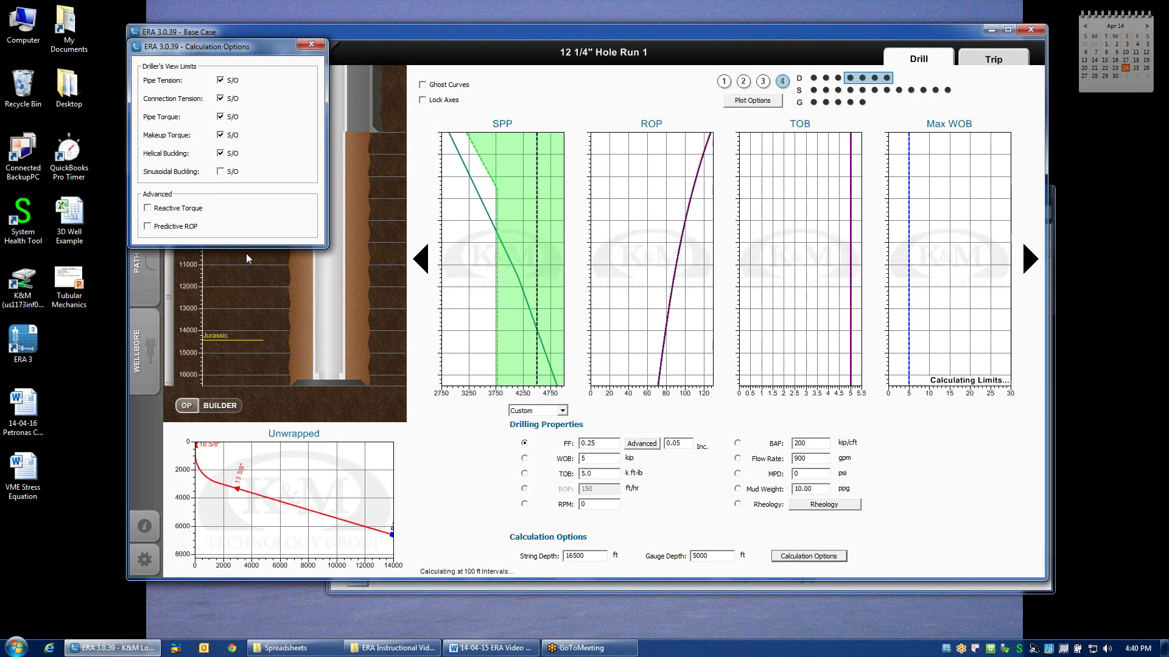
Step: Close Calculation Options and inspect the Max WOB plot in its own enlarged window
left_click(311, 43)
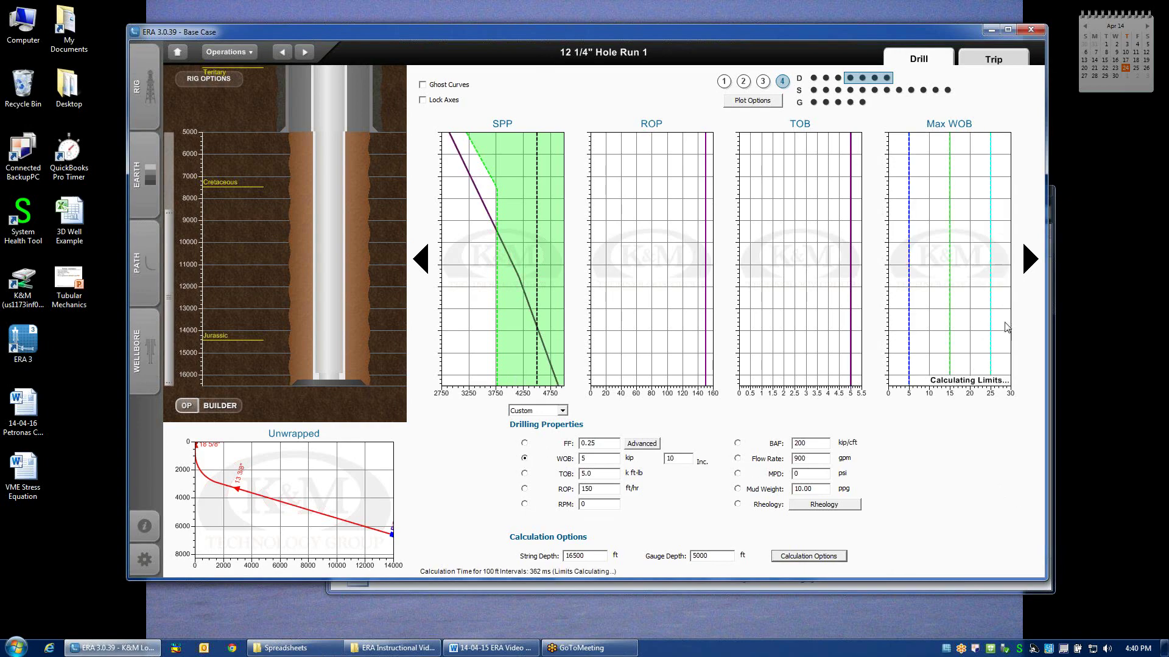
double_click(972, 283)
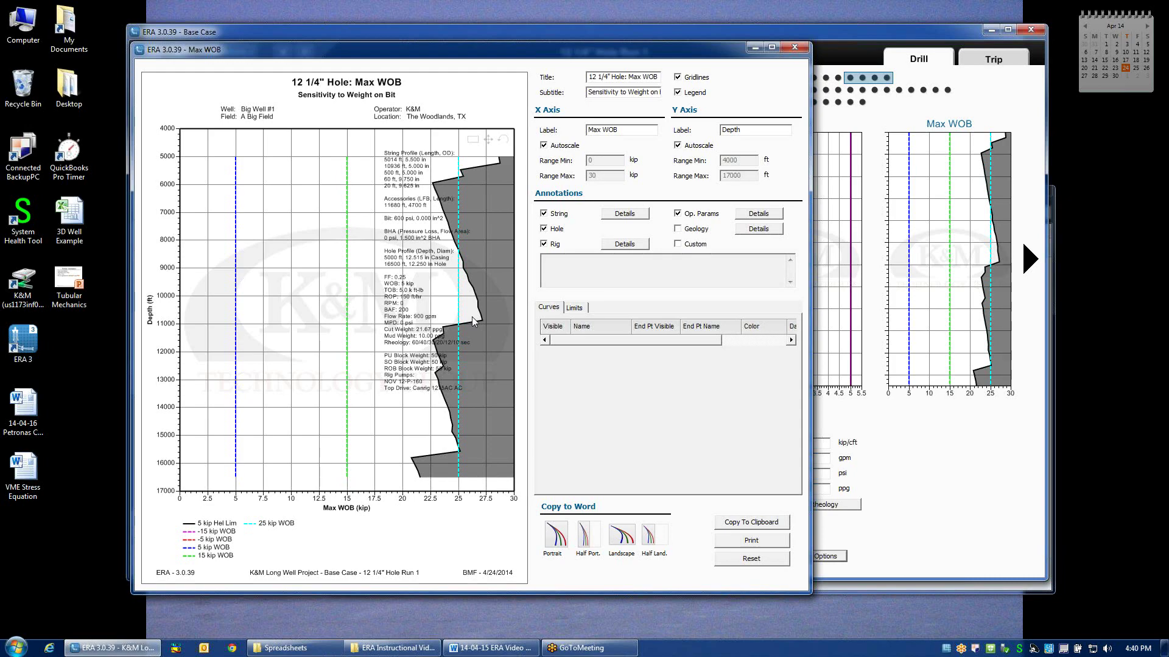
left_click(795, 48)
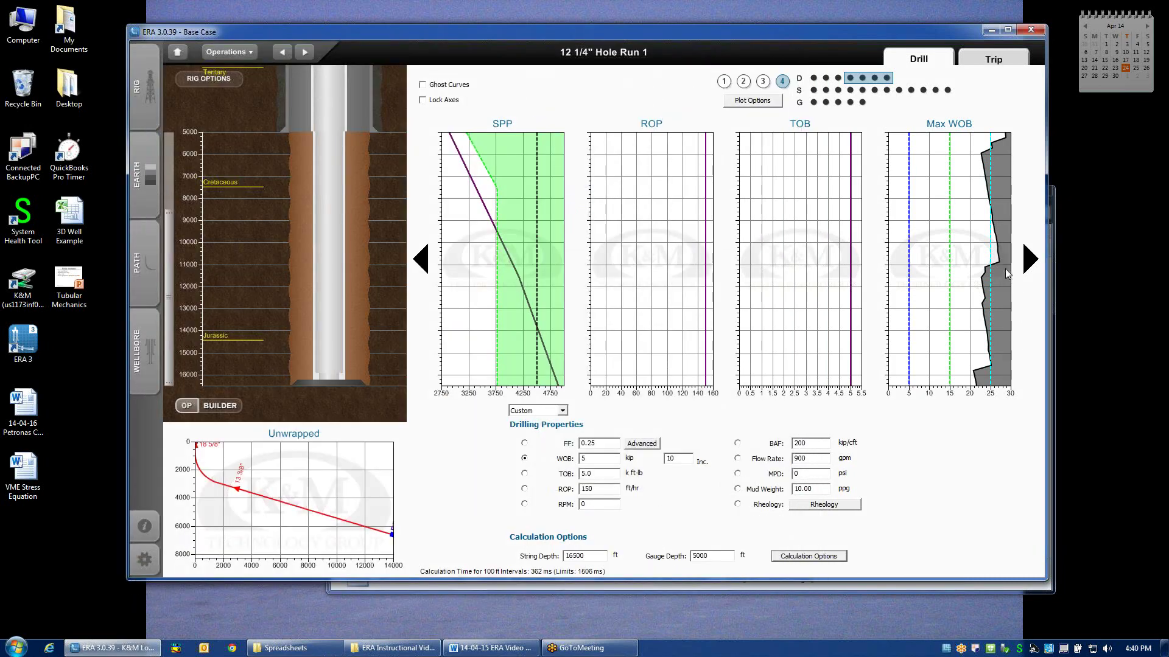
Step: Show only the Tension snapshot plot at full width
left_click(813, 90)
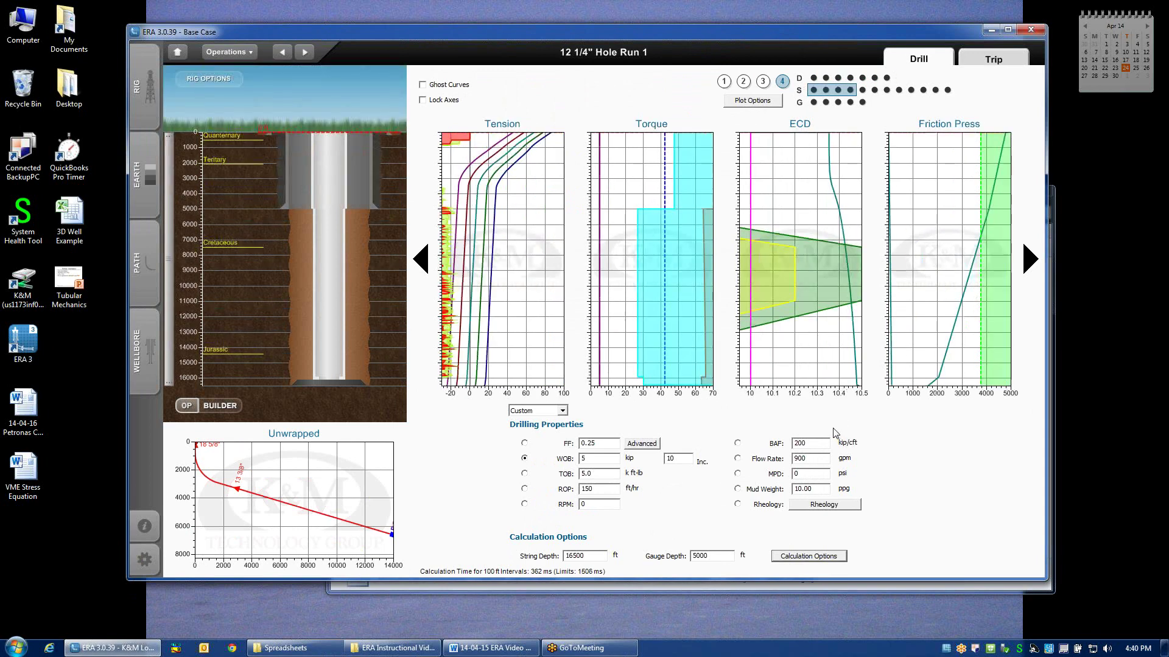
mouse_move(962, 270)
left_click(724, 82)
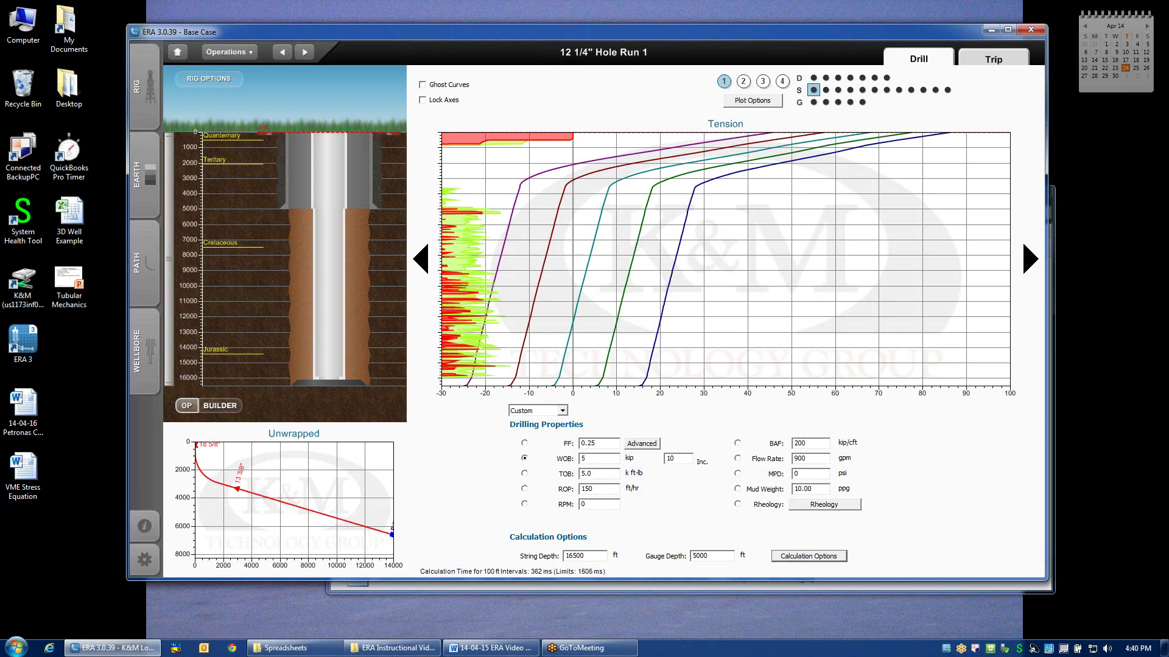
Step: Set WOB to 15 kip with a 5 kip sensitivity increment
double_click(583, 458)
type("15")
key("Return")
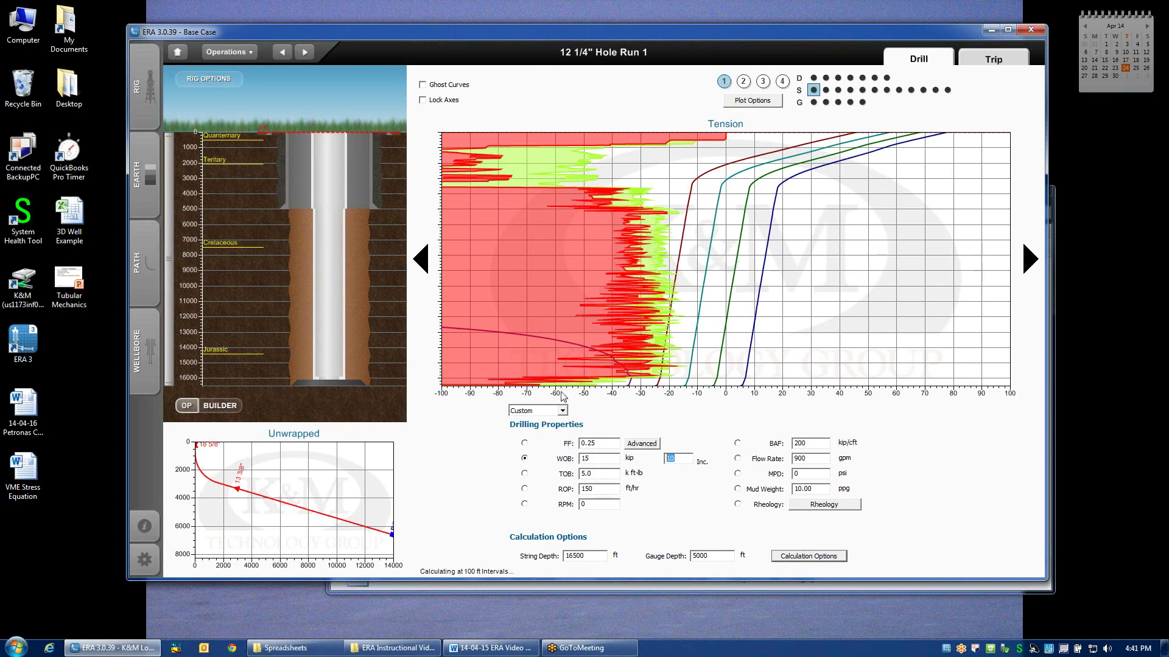
key("Return")
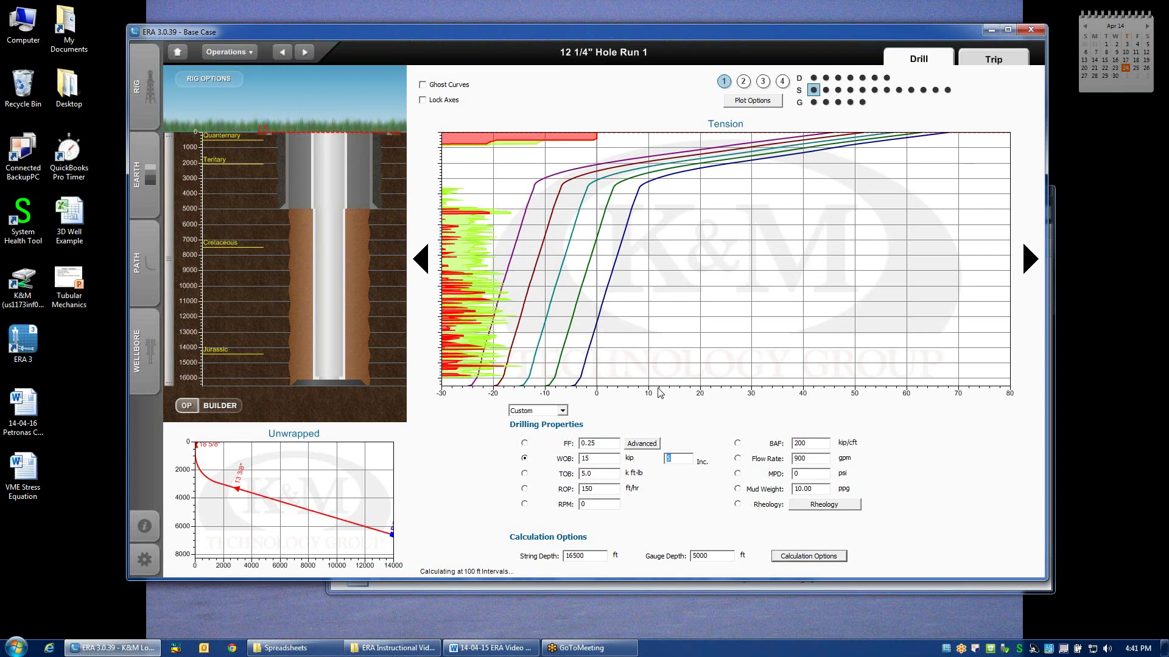
Step: Lock the plot axes, drag the string to 16500 ft, and switch to the TOB plot
left_click(422, 99)
mouse_move(326, 381)
left_mouse_down()
mouse_move(331, 231)
mouse_move(296, 390)
left_mouse_up()
left_click(874, 78)
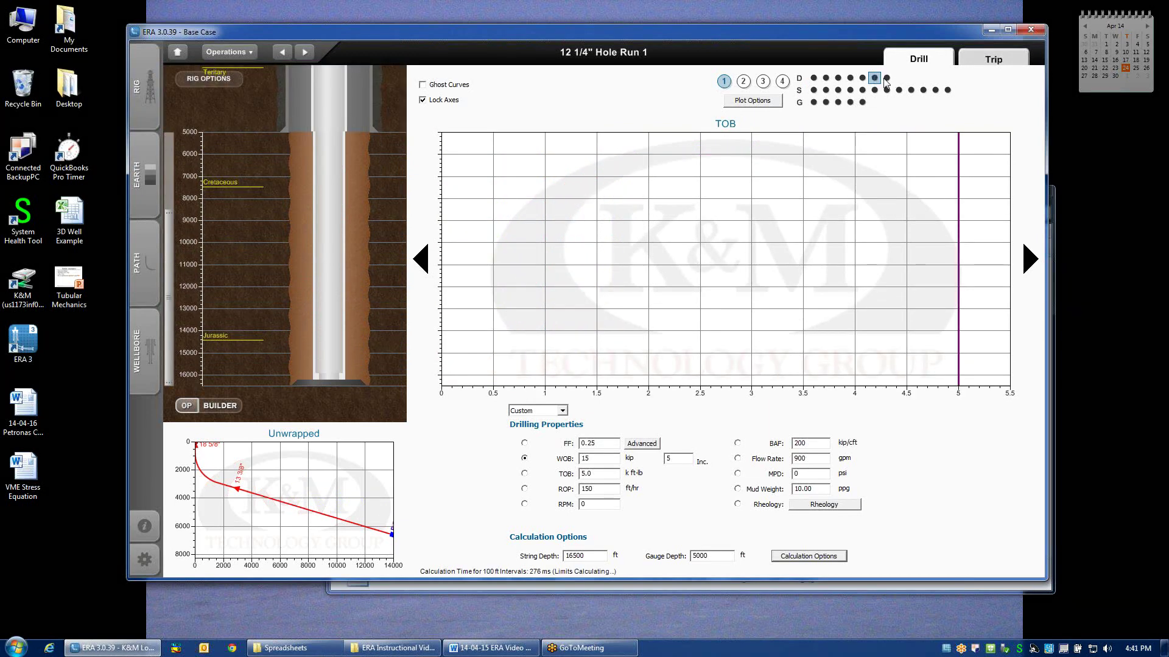
Step: Display the Max WOB plot, ranging about 21 to 28 kip down to 16500 ft
left_click(886, 78)
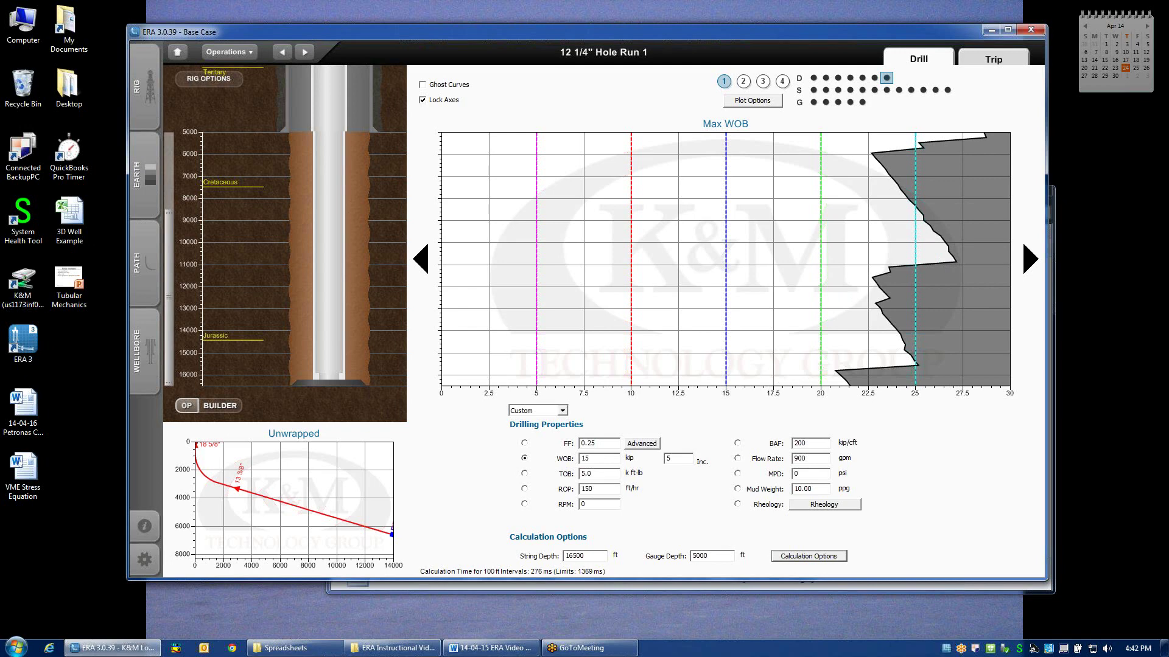
Step: Show Tension, Torque, ECD and Friction Press plots, apply RPM 80, and vary friction factor by 0.05
left_click(814, 89)
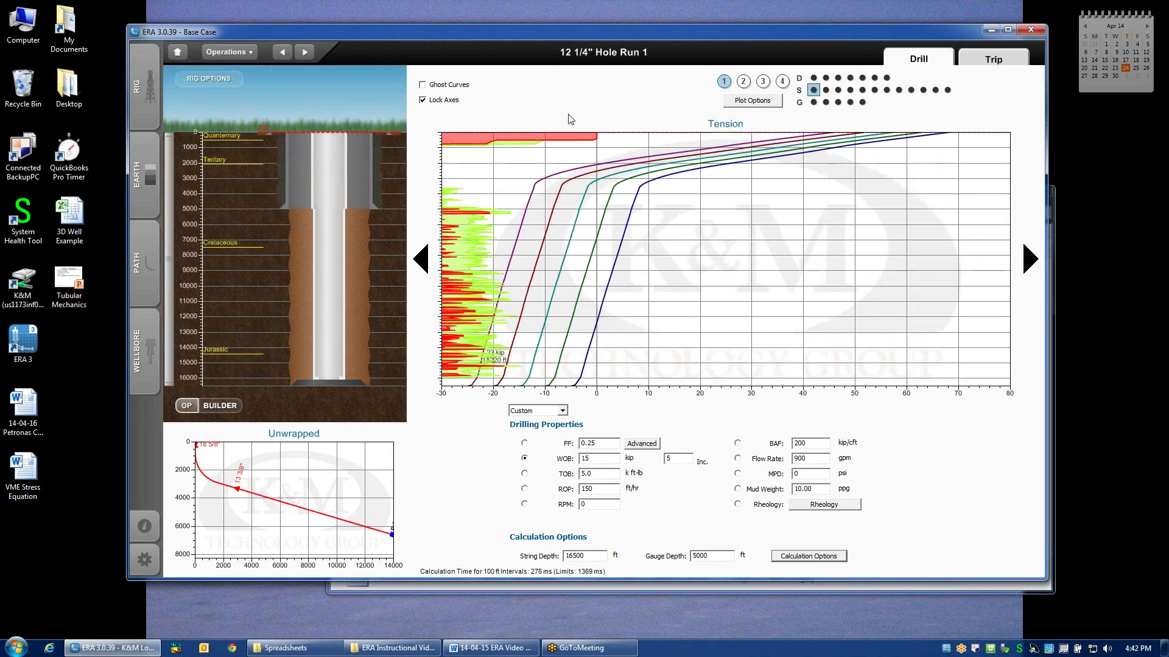
left_click(782, 81)
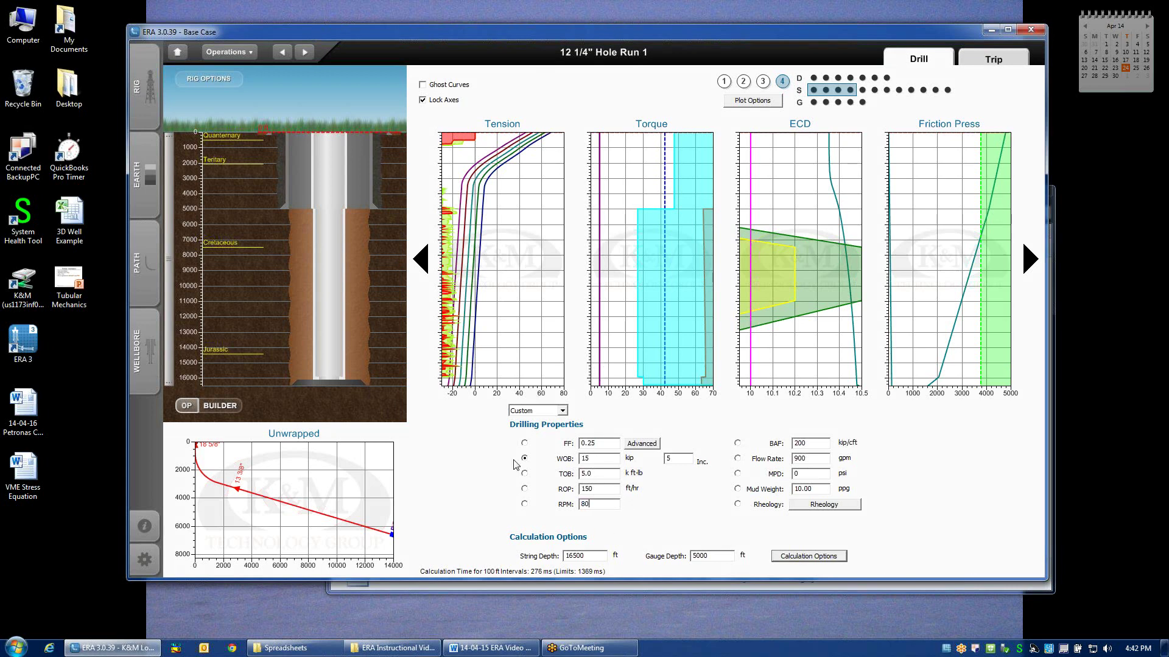
key("Return")
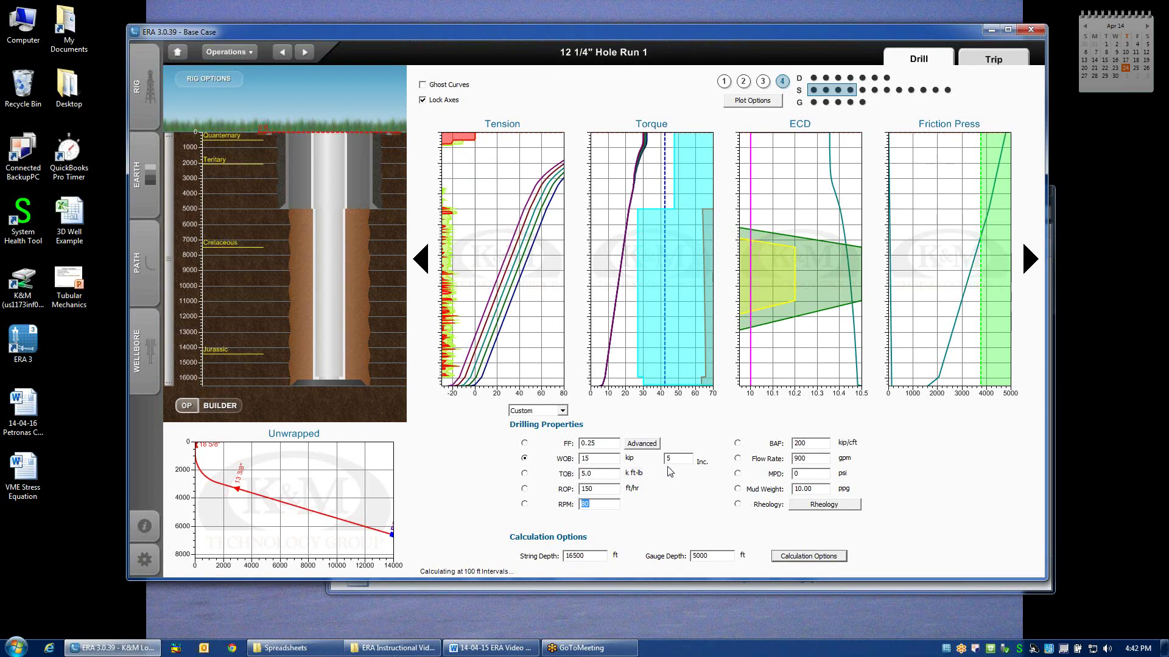
left_click(524, 444)
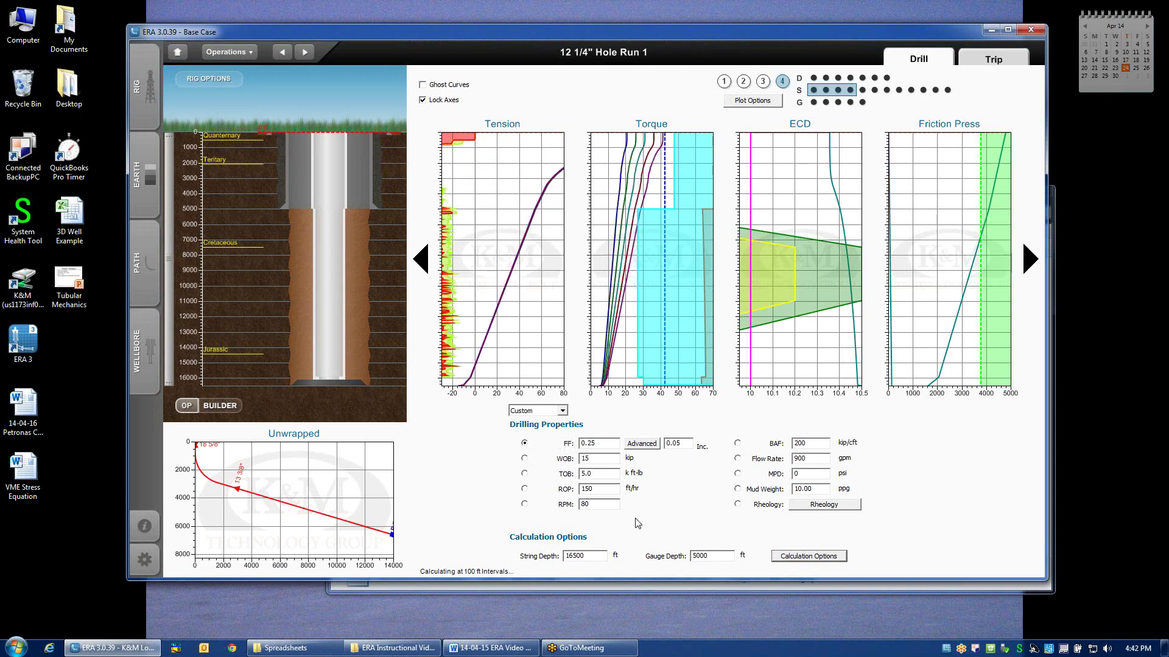
Step: Shift to ECD, Friction Press, Total Press and AV plots, varying flow rate from 900 gpm by 50
left_click(1029, 260)
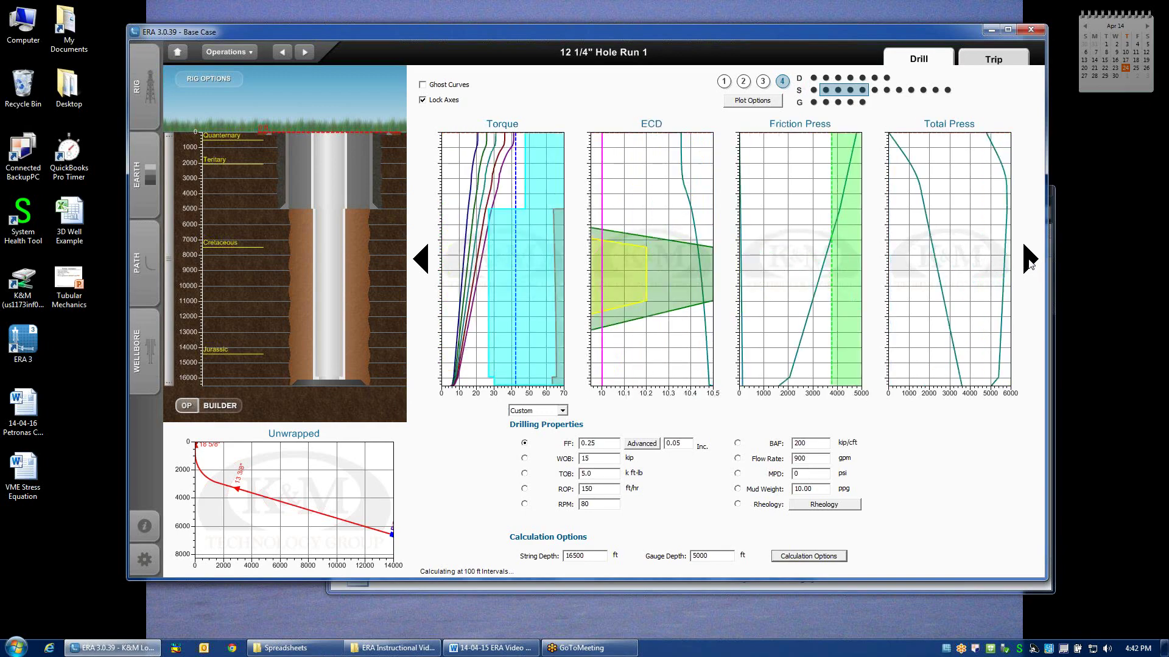
left_click(1028, 260)
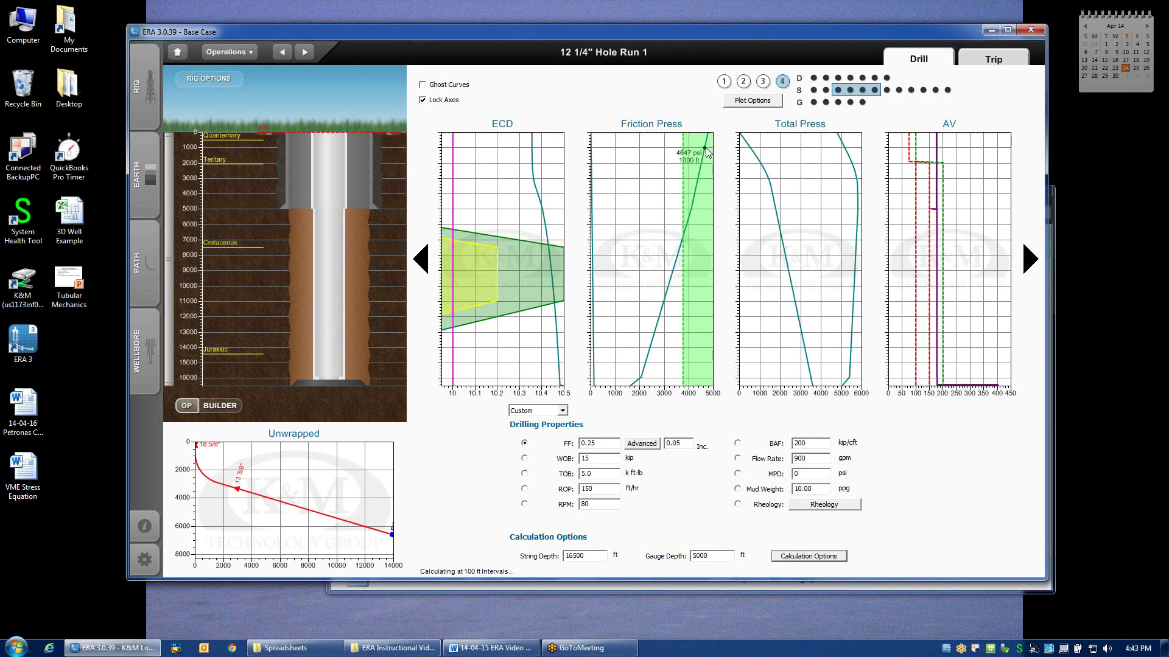
left_click(737, 459)
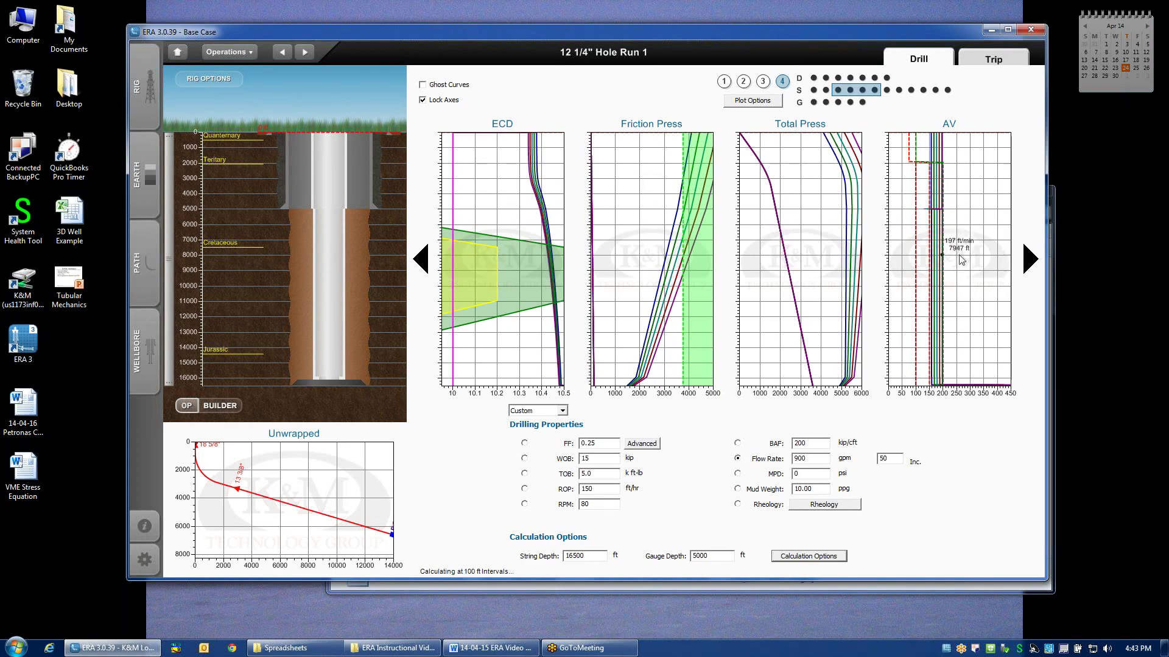
Step: Shift the plot set to show AV, Twist, Side Force and Standoff
left_click(1029, 261)
left_click(1030, 260)
left_click(1029, 260)
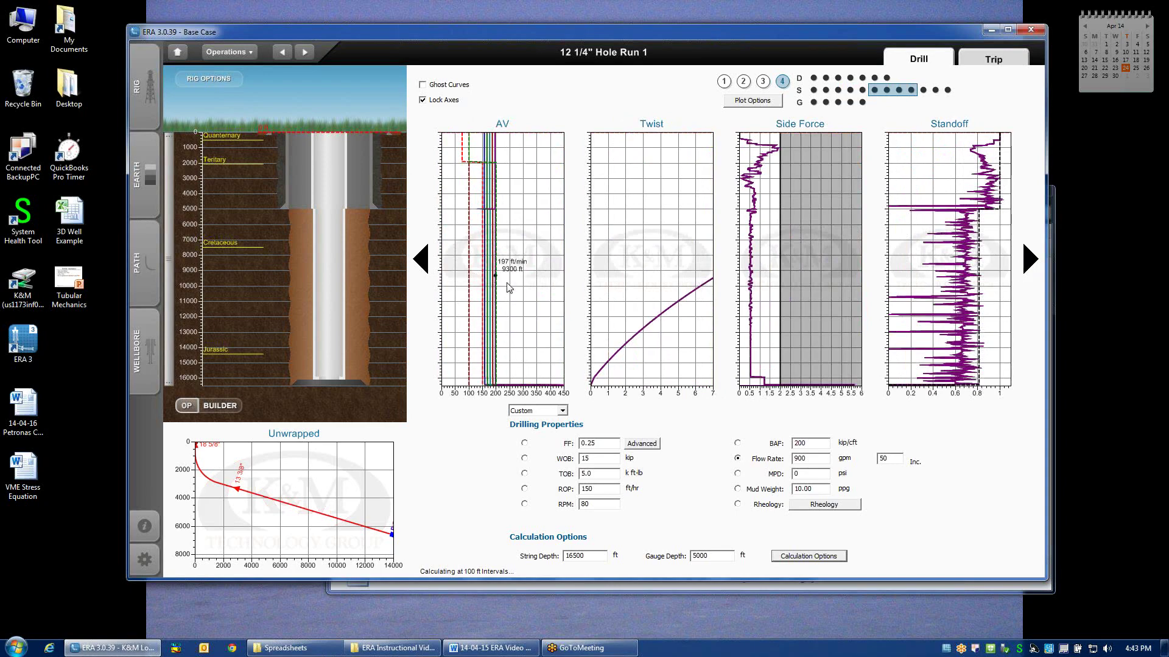
Step: Inspect the enlarged AV plot, then make weight on bit the sensitivity variable
double_click(542, 336)
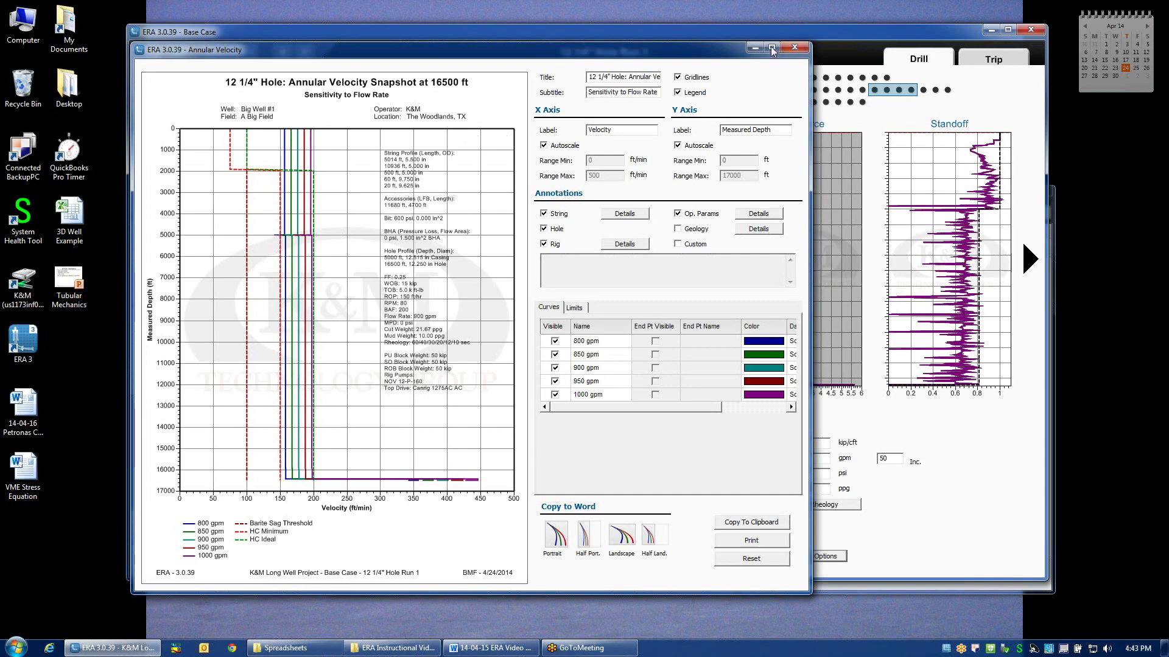
left_click(794, 48)
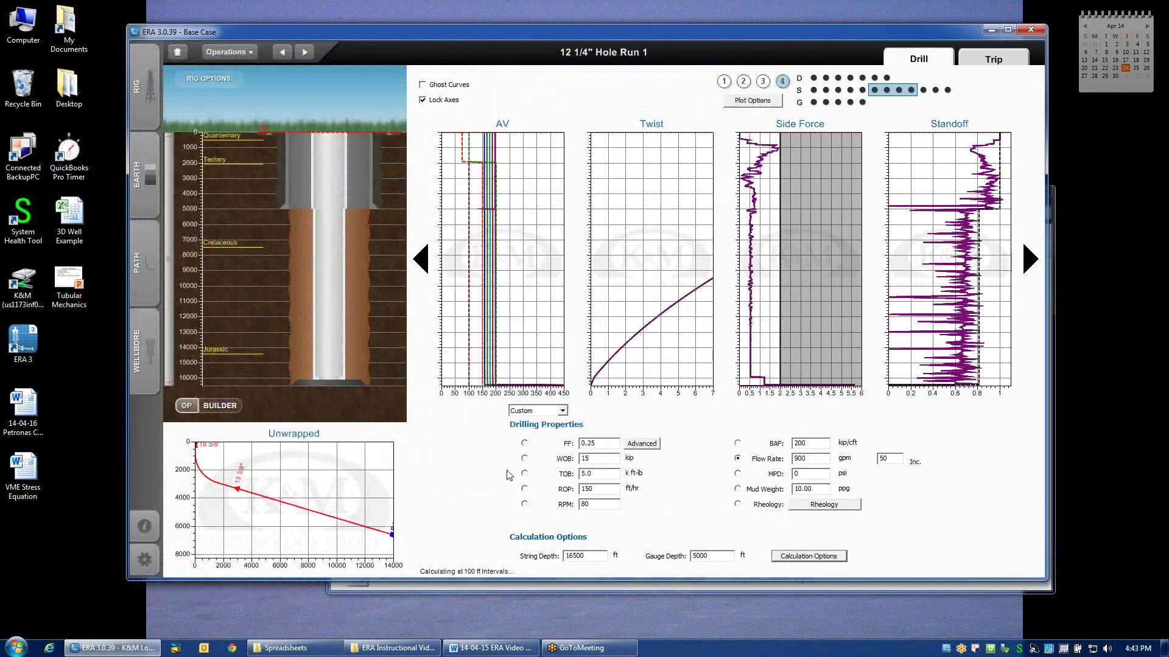
left_click(524, 458)
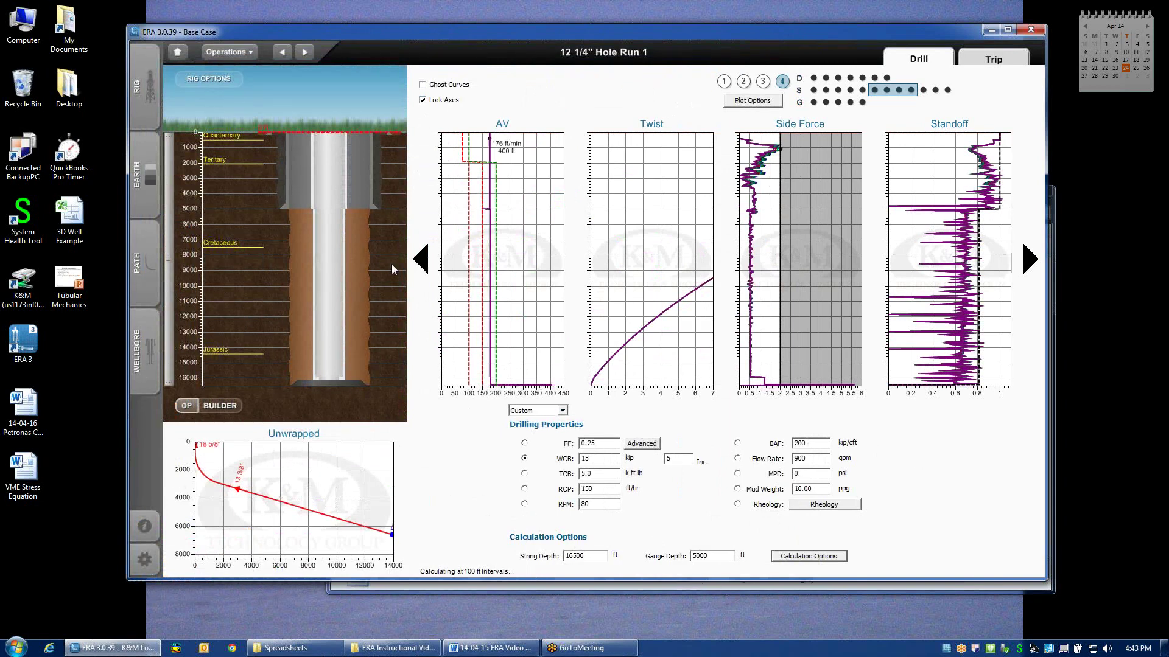
Step: Raise the bit, unlock axes, compare Twist by friction factor, then advance plots with WOB sensitivity
mouse_move(338, 385)
left_mouse_down()
mouse_move(330, 268)
mouse_move(322, 407)
mouse_move(312, 292)
mouse_move(301, 421)
left_mouse_up()
left_click(422, 101)
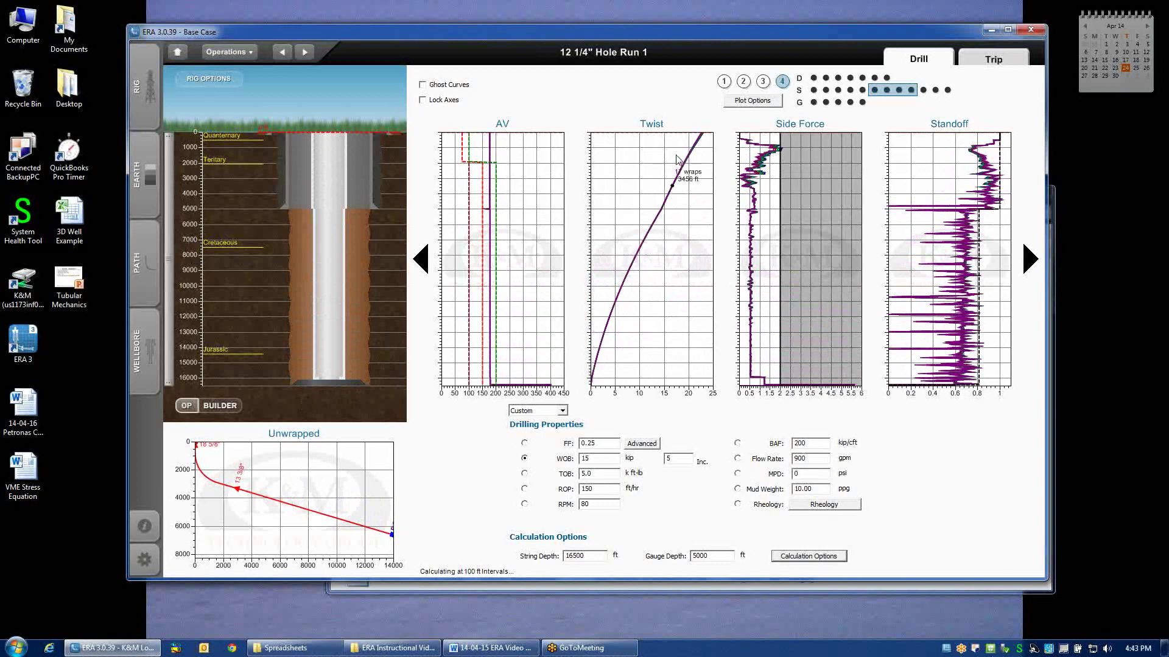
left_click(525, 443)
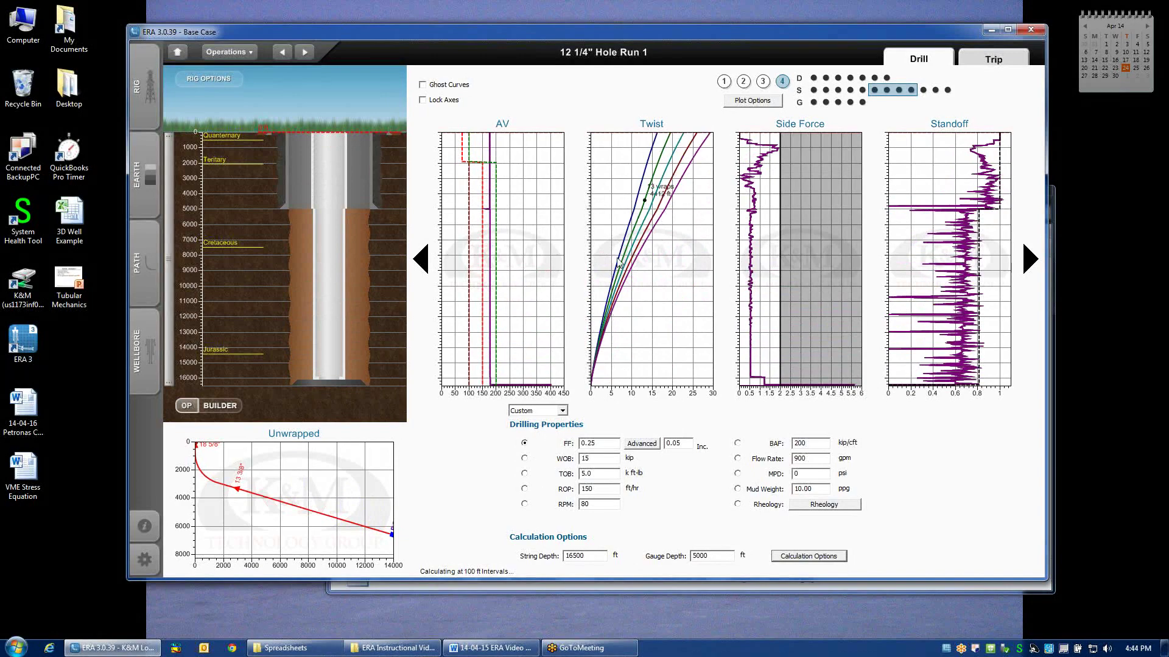
mouse_move(610, 290)
left_click(524, 459)
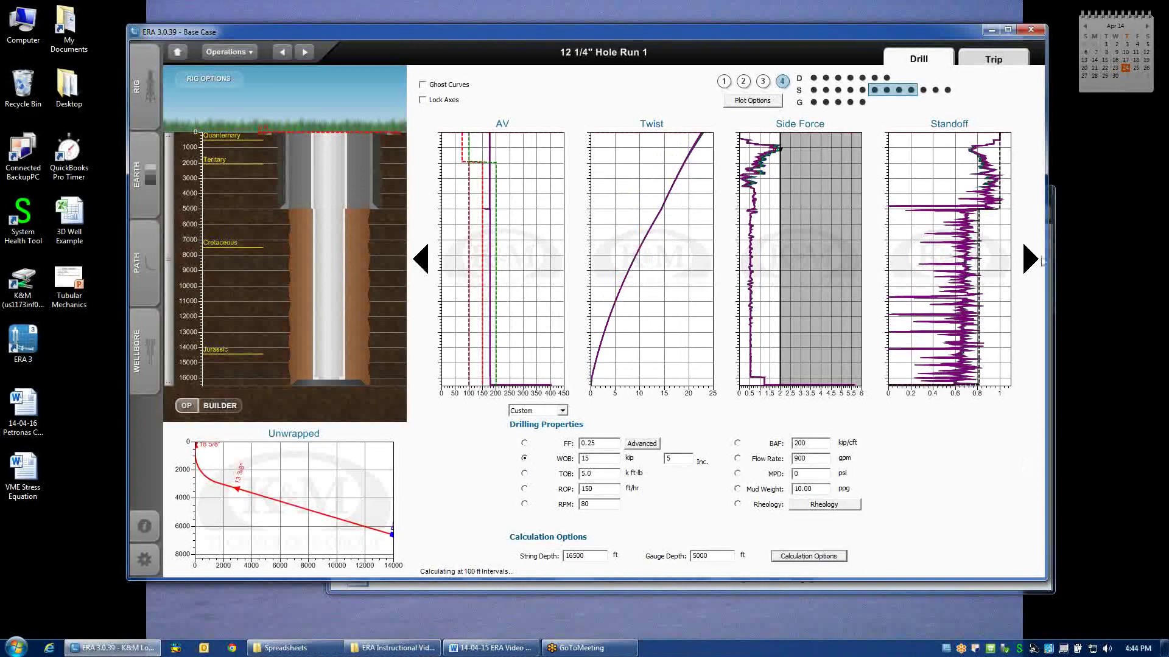
left_click(1033, 263)
left_click(1033, 263)
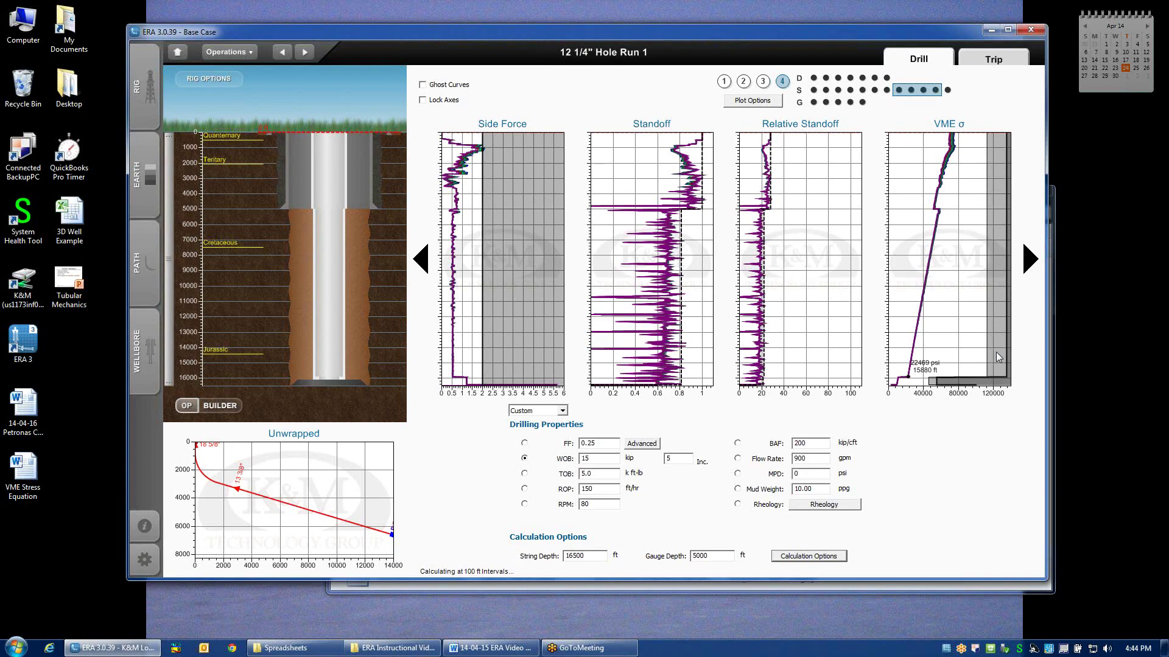
Step: Bring the Bending stress plot into view and raise the bit to about 9500 ft
left_click(1030, 261)
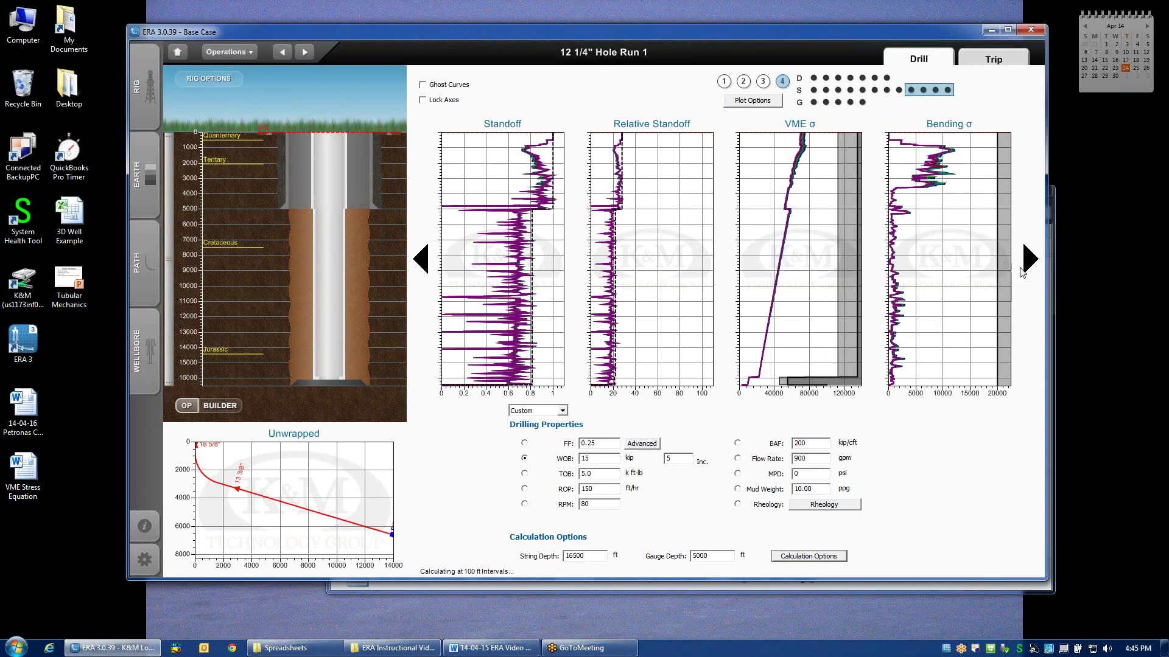
mouse_move(945, 165)
mouse_move(328, 379)
left_mouse_down()
mouse_move(335, 225)
mouse_move(328, 384)
left_mouse_up()
left_click(813, 101)
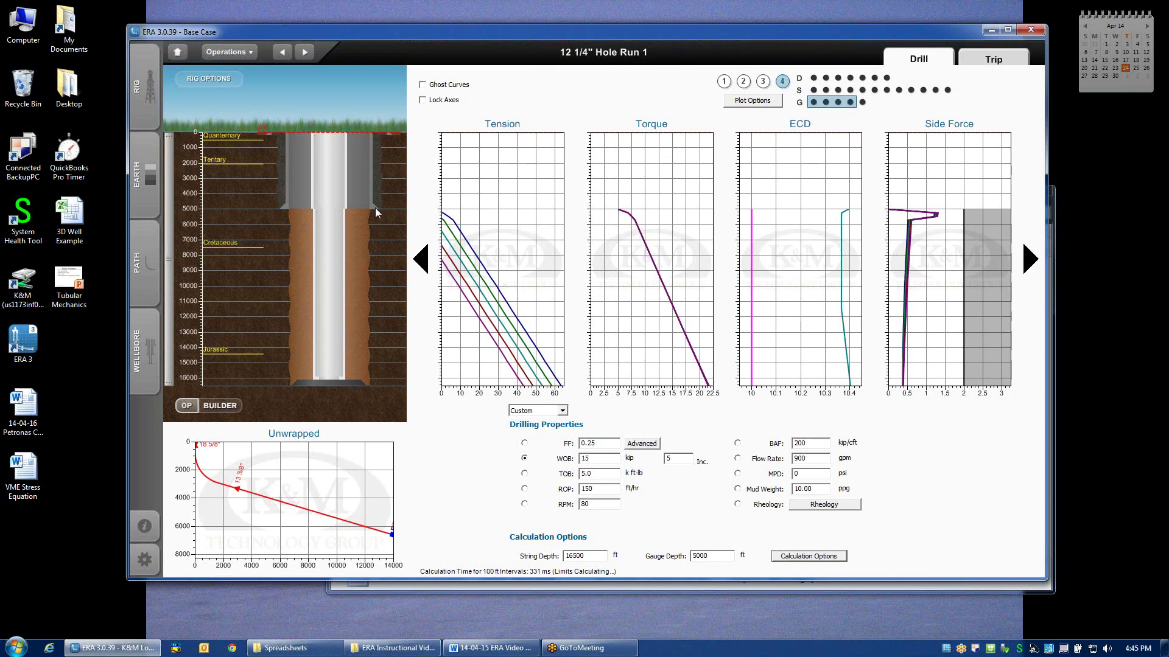
Step: Move the bit up to 9932 ft and 10050 ft, then back to 16500 ft
mouse_move(483, 332)
left_click_drag(339, 382, 331, 262)
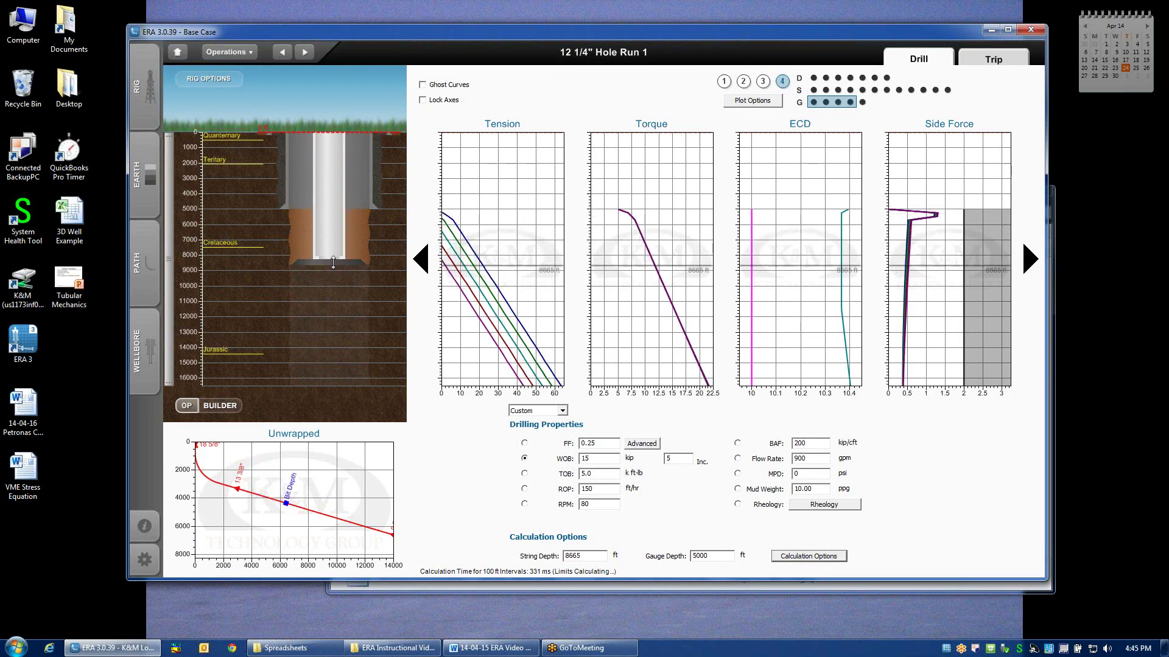
left_click_drag(333, 262, 331, 281)
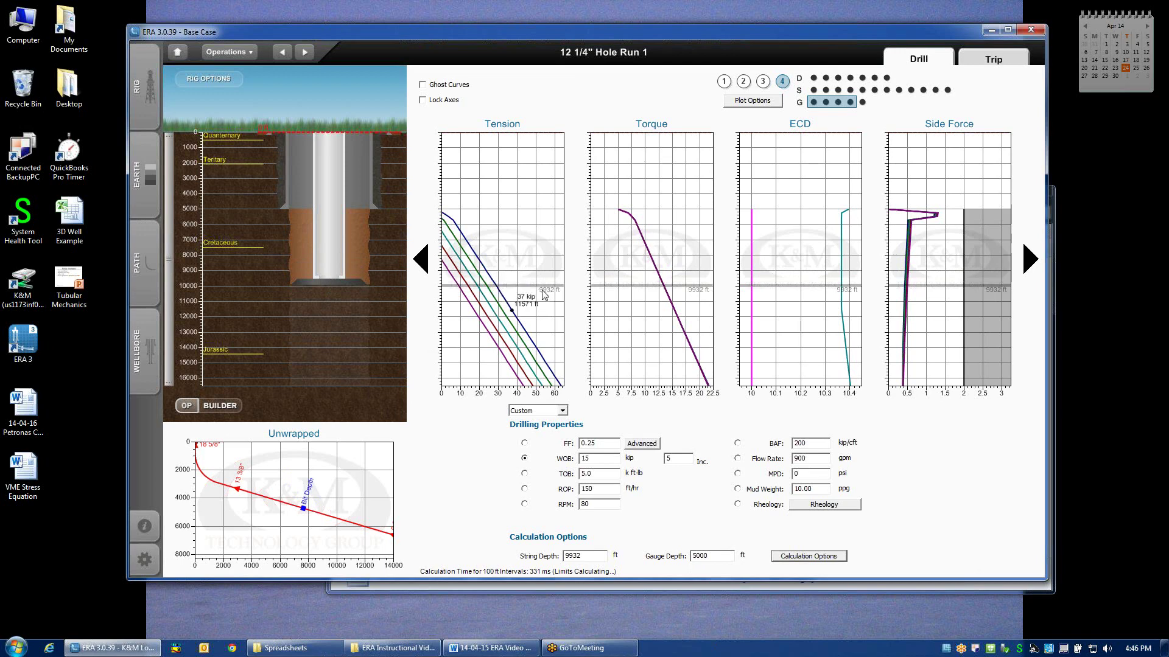
left_click_drag(343, 283, 341, 285)
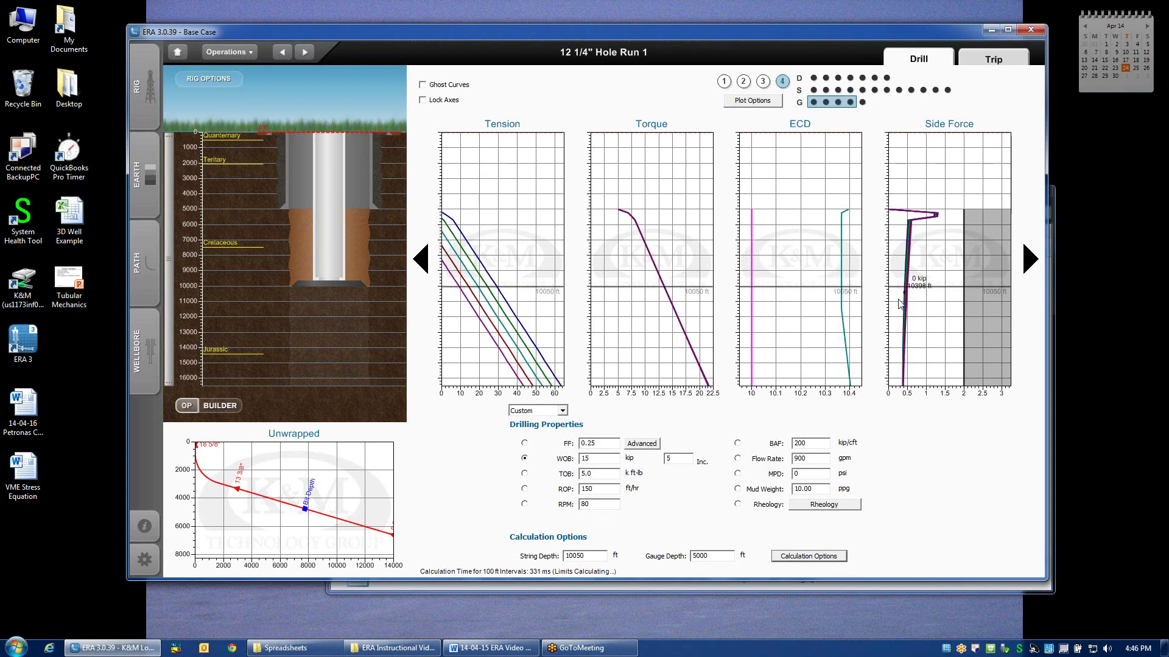
left_click_drag(325, 282, 327, 385)
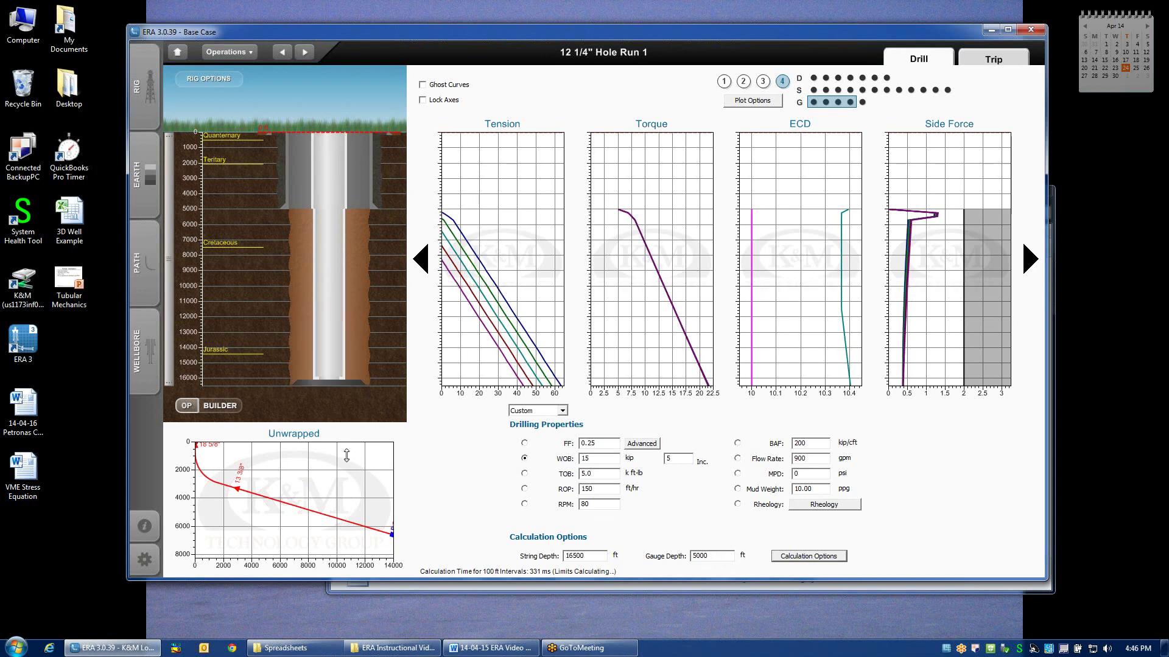